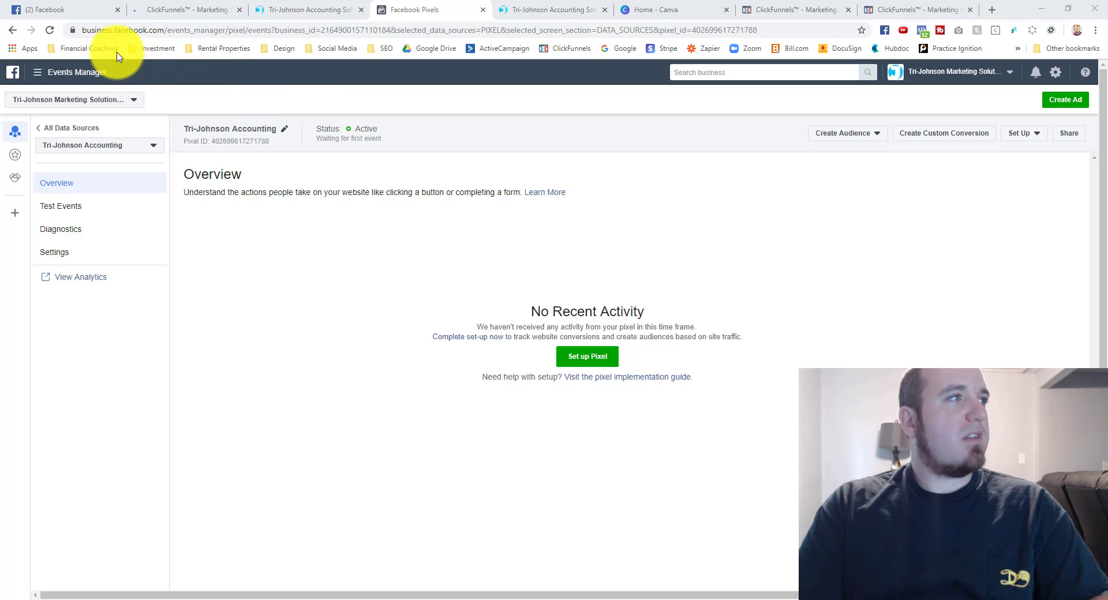
# Open the Tri-Johnson Accounting pixel in Events Manager and copy its base code from the manual installation instructions.
pyautogui.click(36, 74)
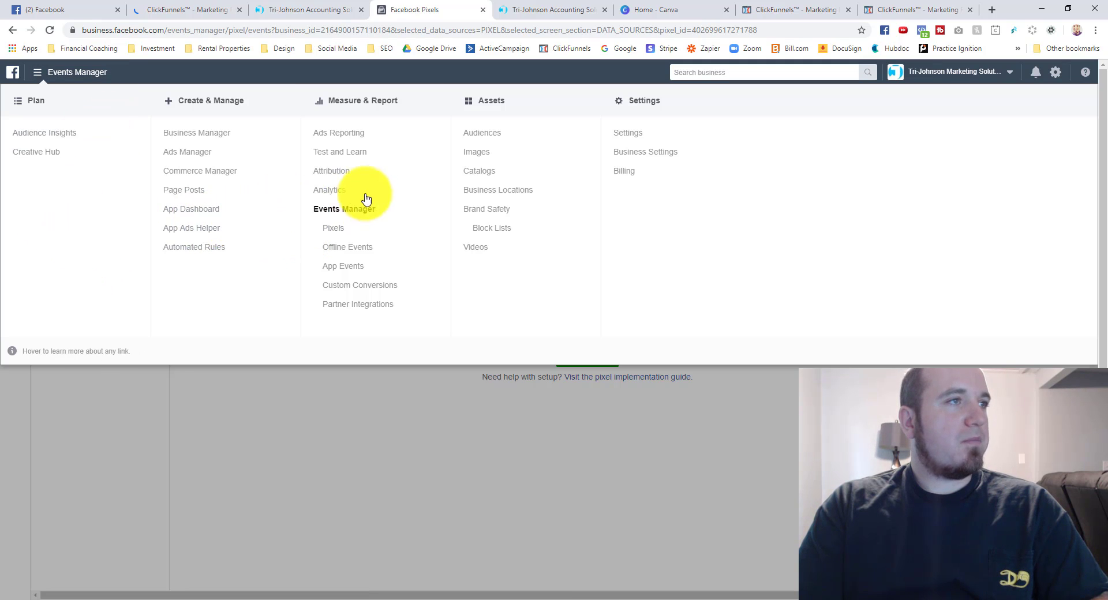
pyautogui.click(335, 229)
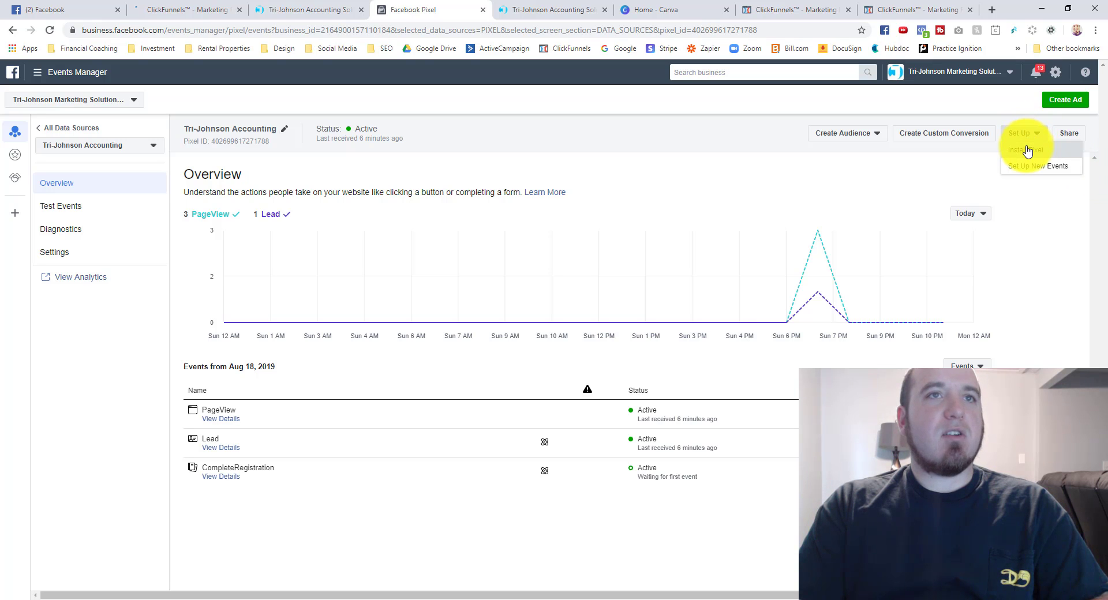
pyautogui.click(1027, 151)
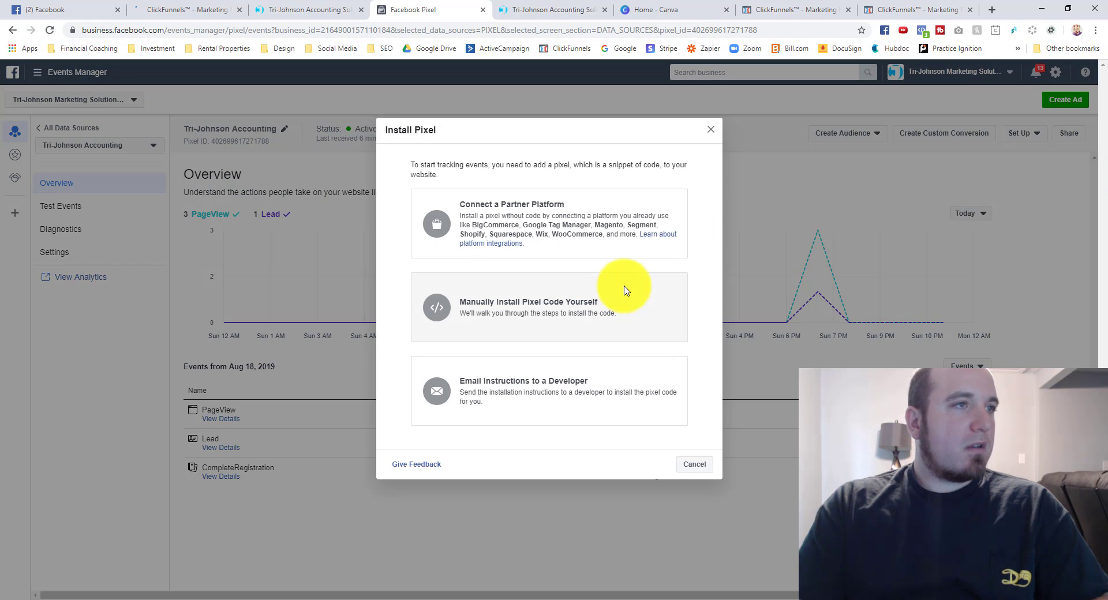
pyautogui.click(514, 310)
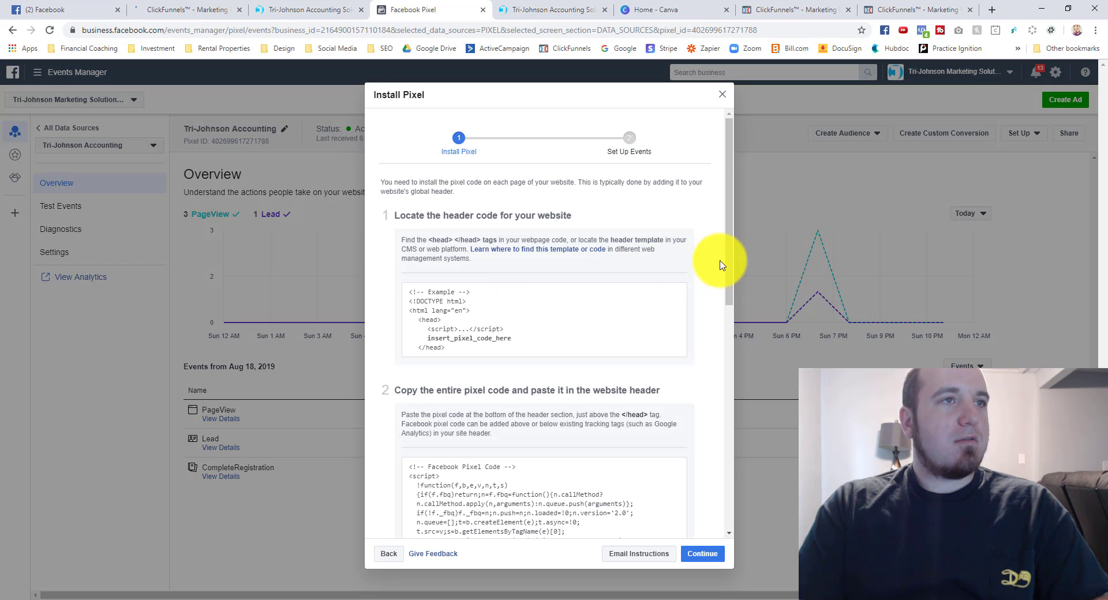
pyautogui.moveTo(728, 263); pyautogui.dragTo(722, 349)
pyautogui.click(488, 331)
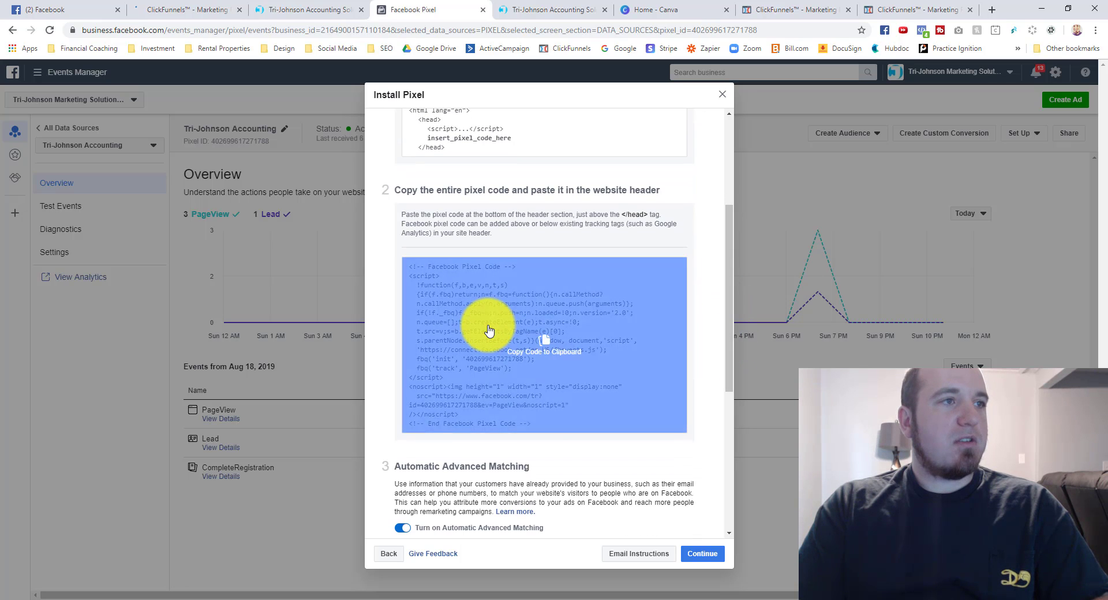
pyautogui.click(488, 330)
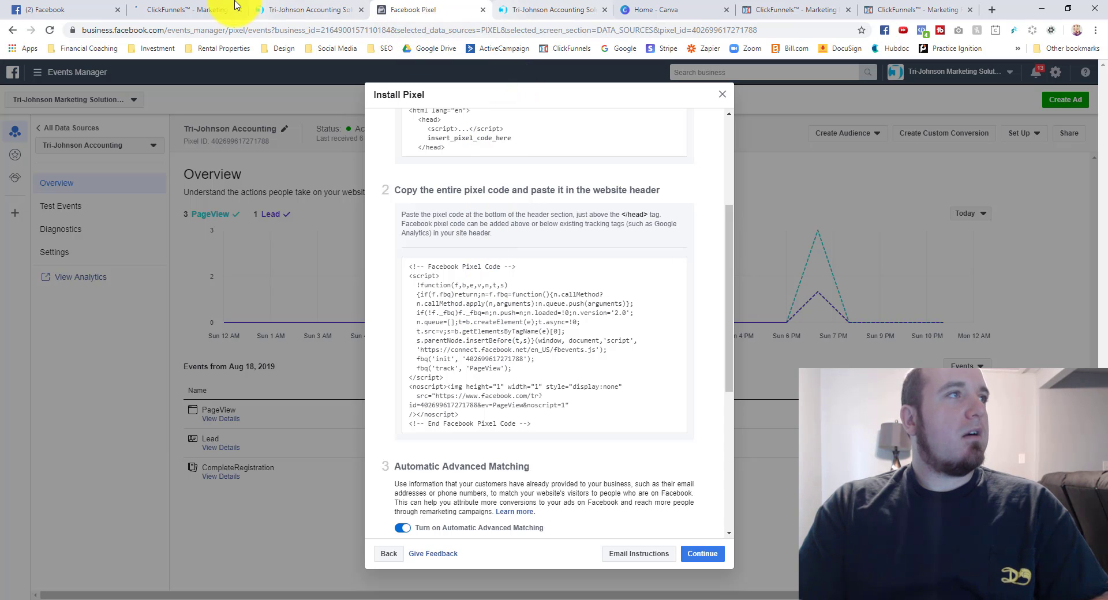
# Switch to ClickFunnels and review the Facebook pixel code in the head tracking code of the funnel's settings.
pyautogui.click(220, 13)
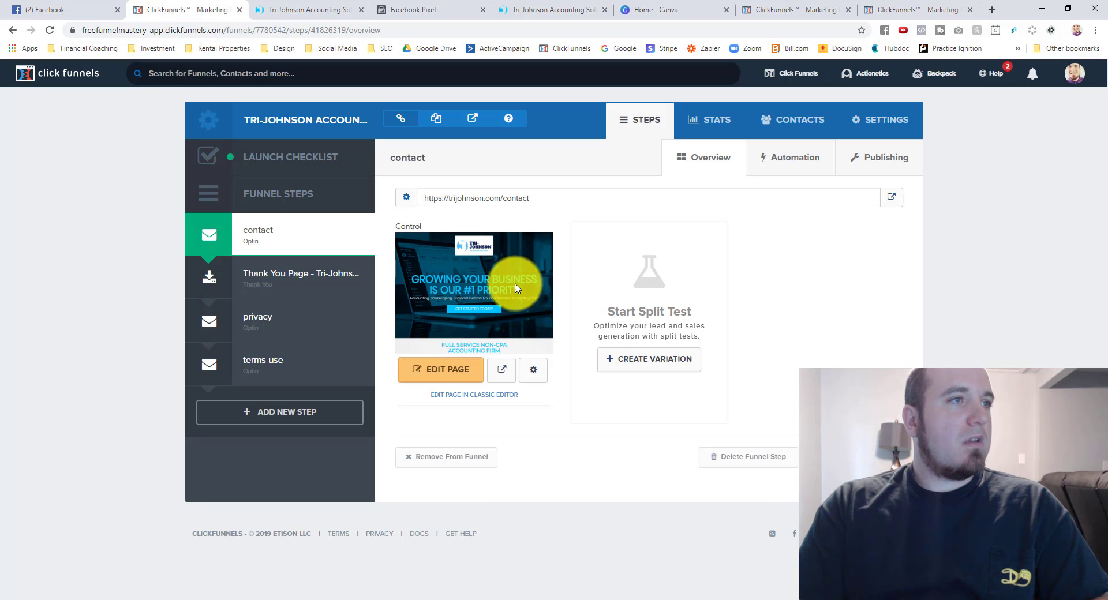
pyautogui.click(883, 126)
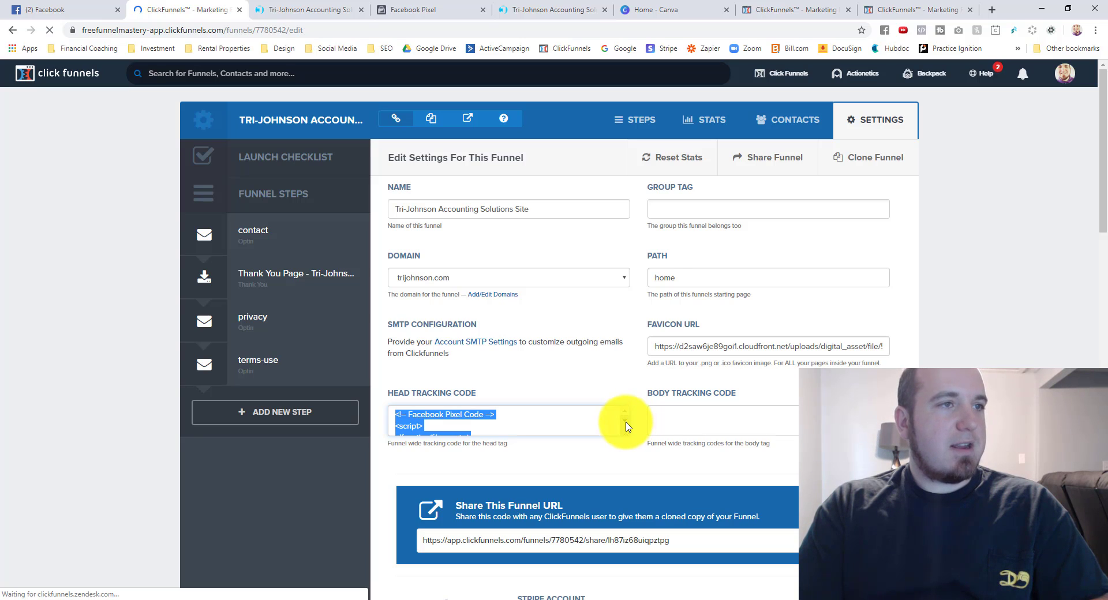
pyautogui.scroll(-2, 628, 427)
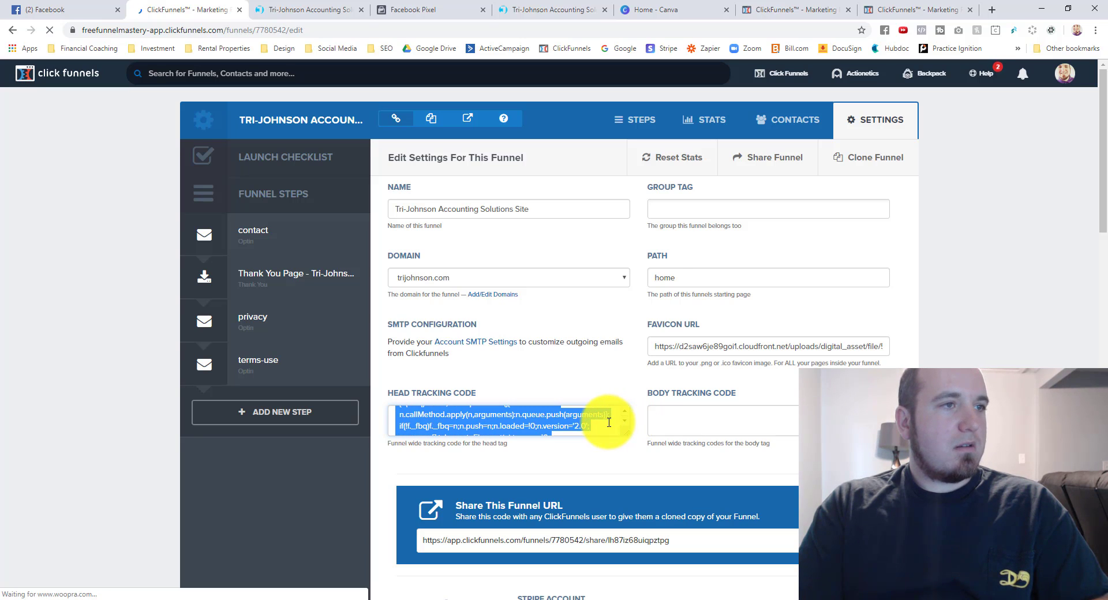
pyautogui.click(609, 422)
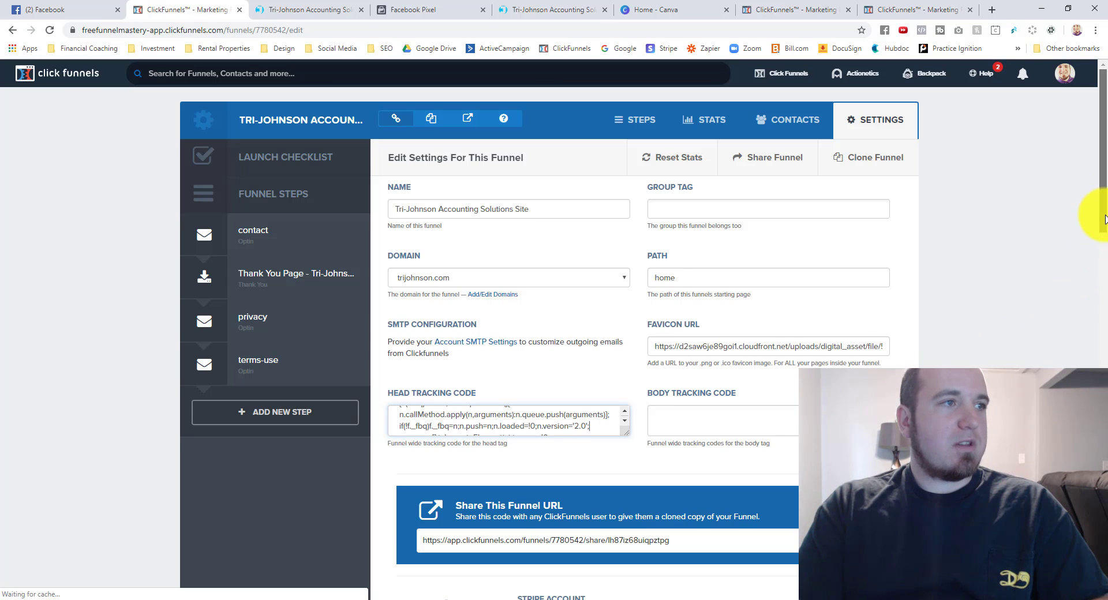
pyautogui.moveTo(1105, 219); pyautogui.dragTo(1102, 575)
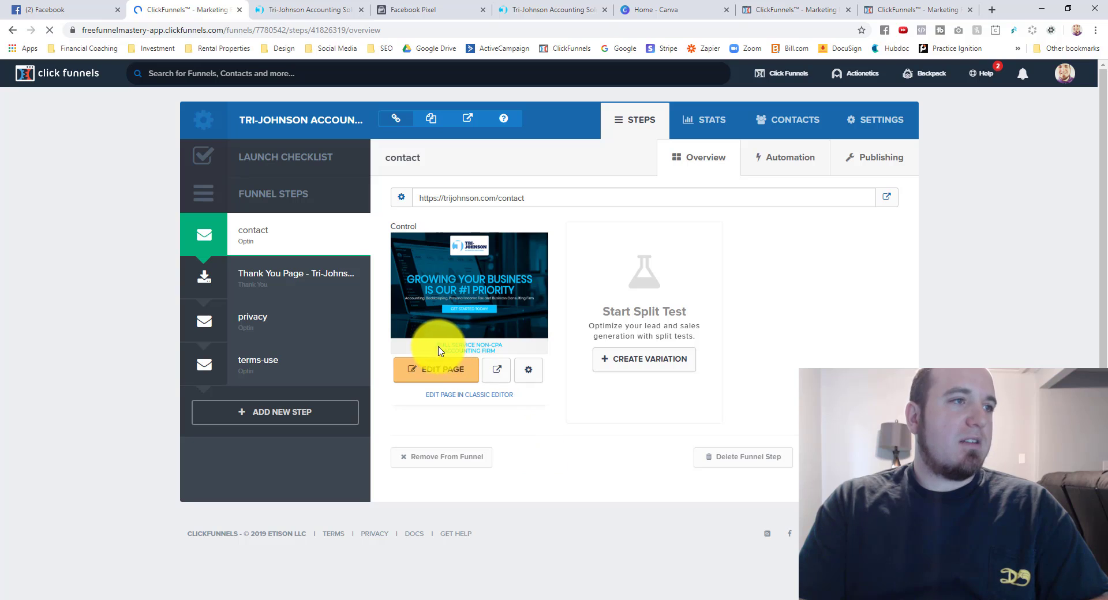
# Open the contact page in the page editor and paste the Facebook pixel code as its header tracking code.
pyautogui.click(427, 372)
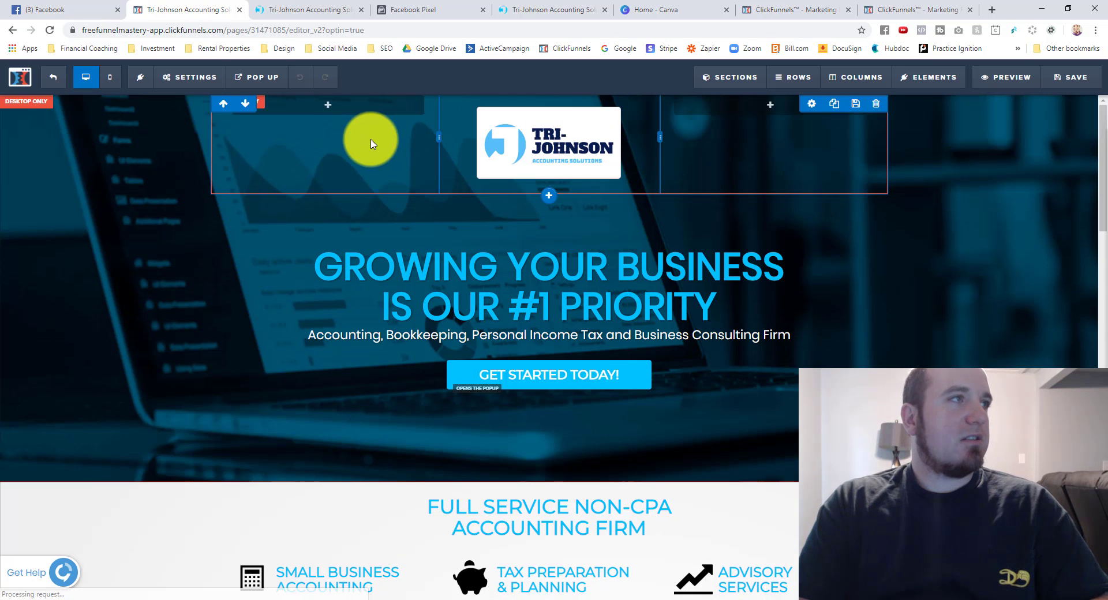
pyautogui.click(173, 77)
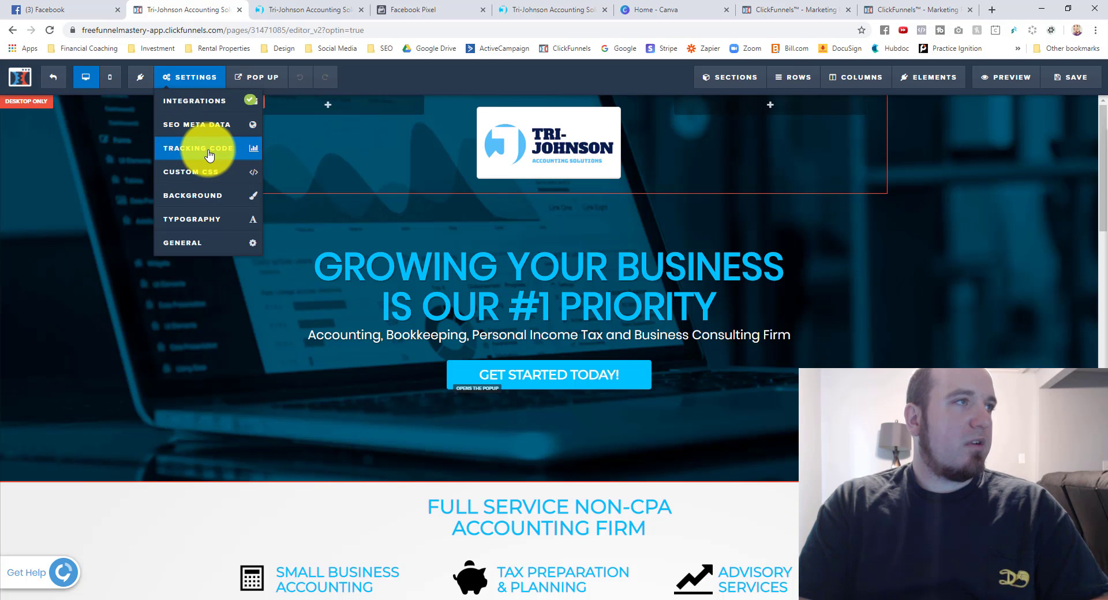
pyautogui.click(207, 153)
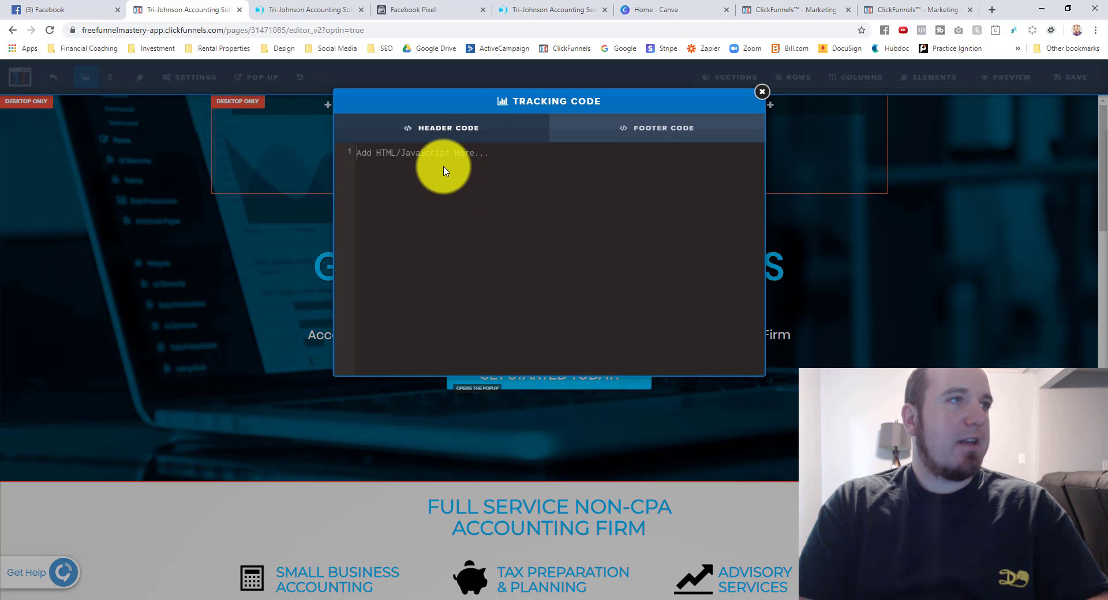
pyautogui.hotkey('ctrl', 'v')
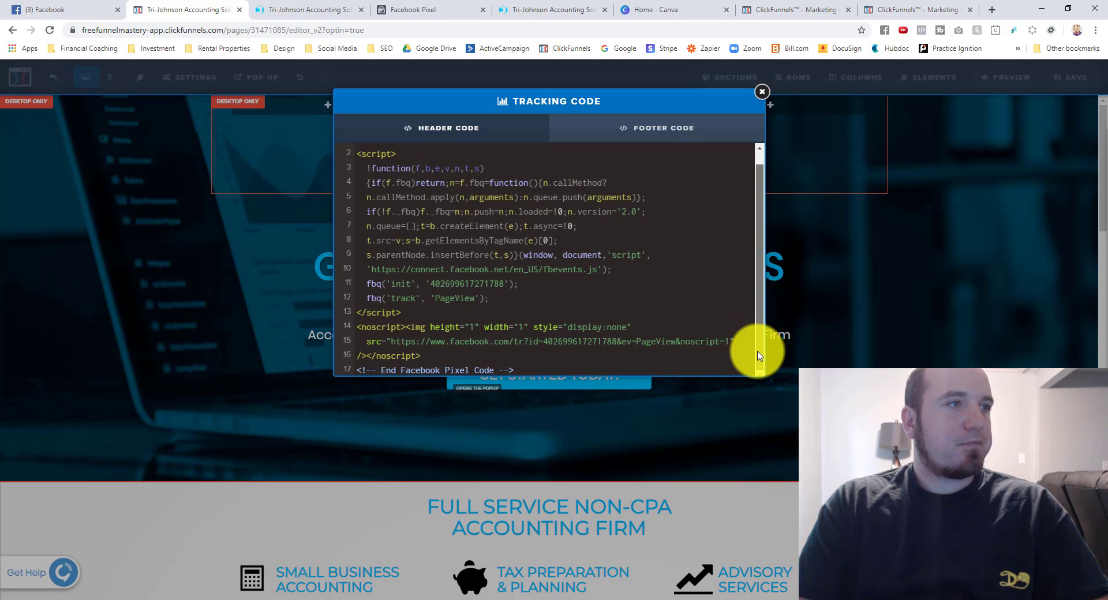
pyautogui.moveTo(757, 355); pyautogui.dragTo(754, 243)
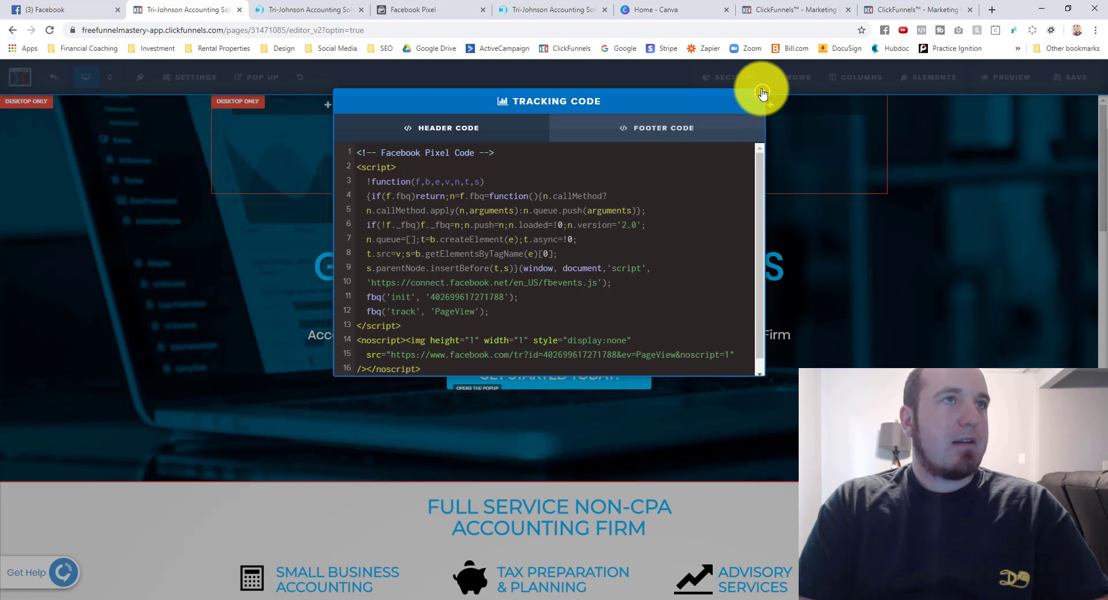
pyautogui.click(804, 99)
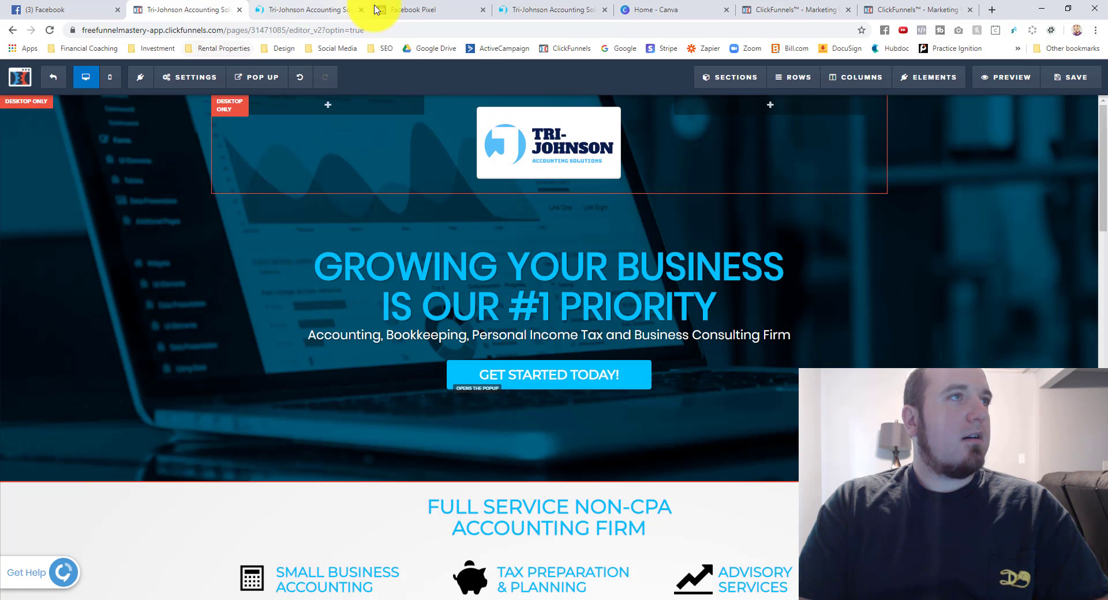
# Switch back to Facebook Events Manager and start setting up new events with Facebook's Event Setup Tool.
pyautogui.click(408, 13)
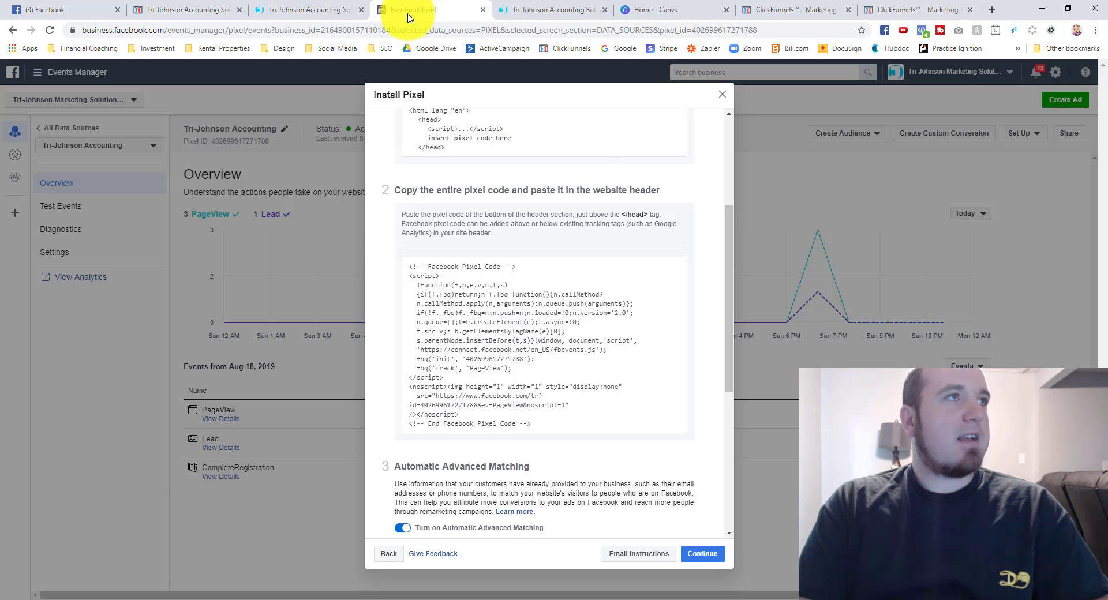
pyautogui.click(726, 99)
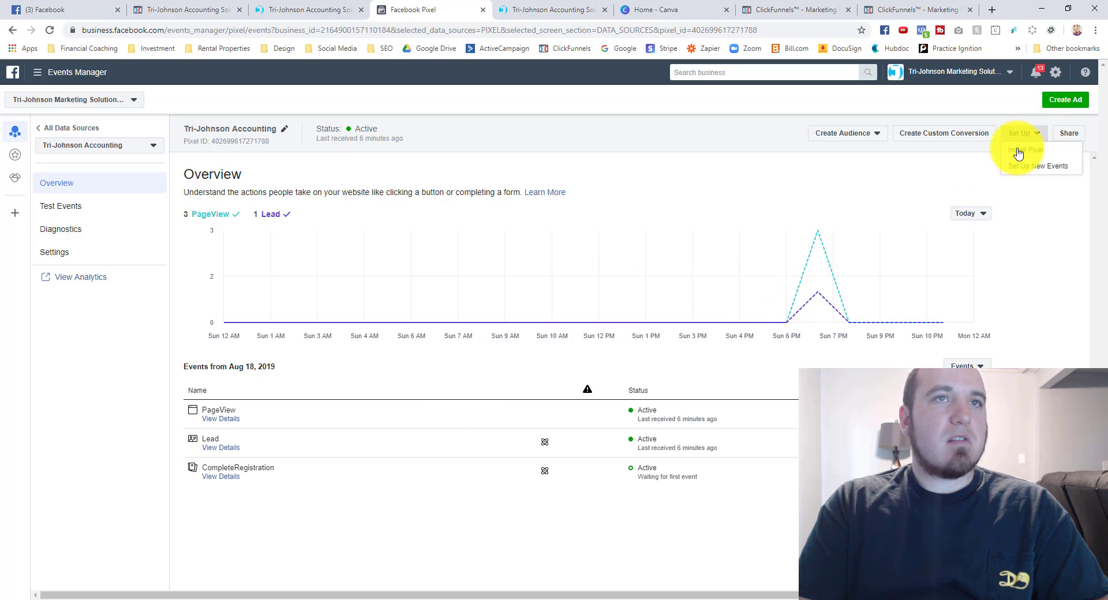
pyautogui.click(1019, 167)
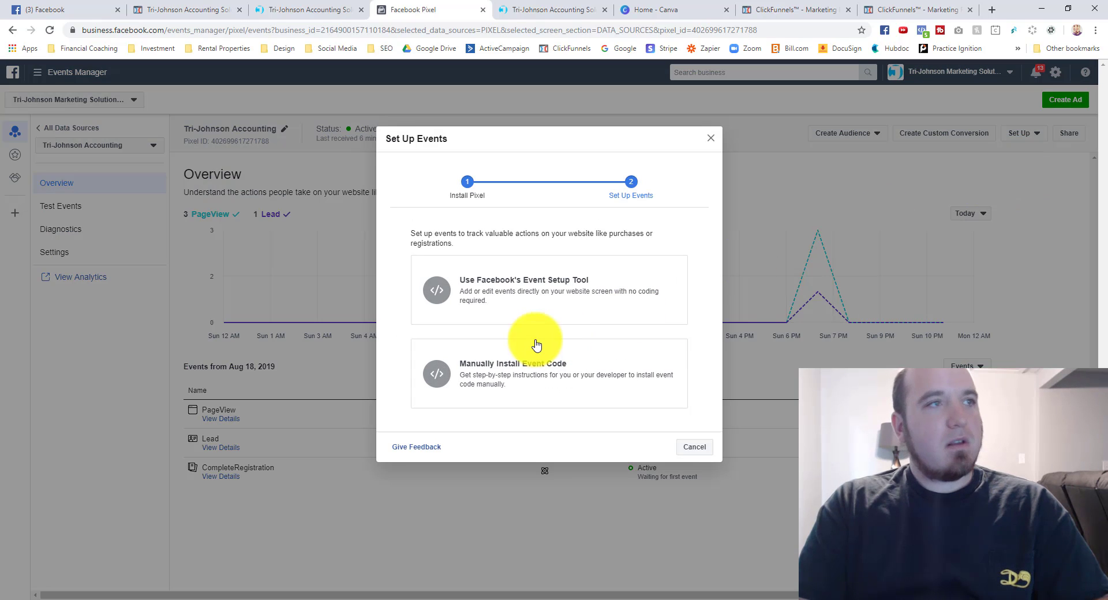
pyautogui.click(576, 292)
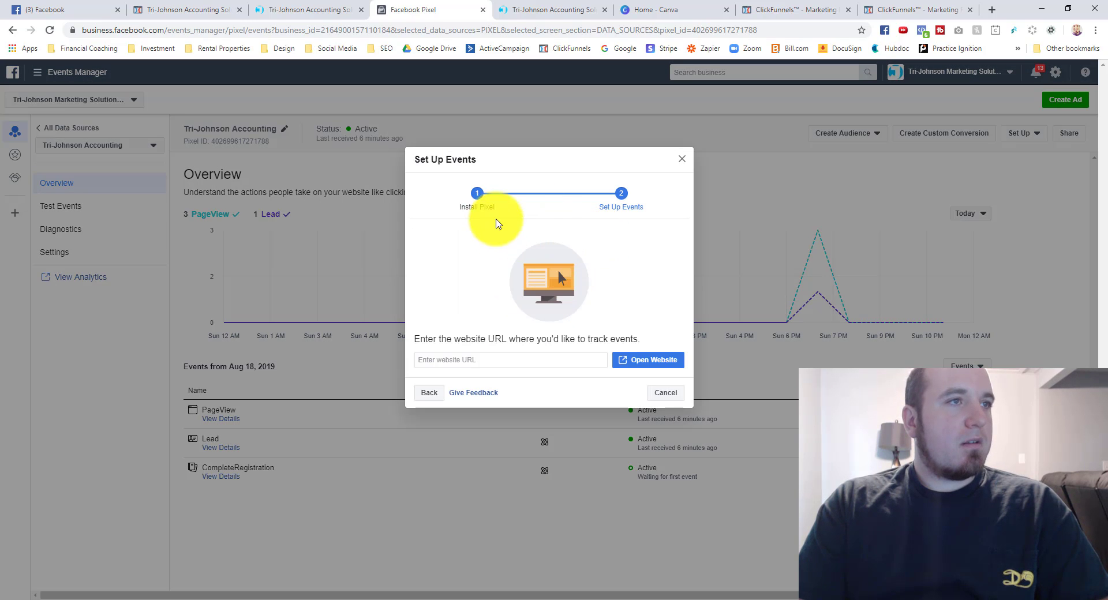
pyautogui.click(480, 360)
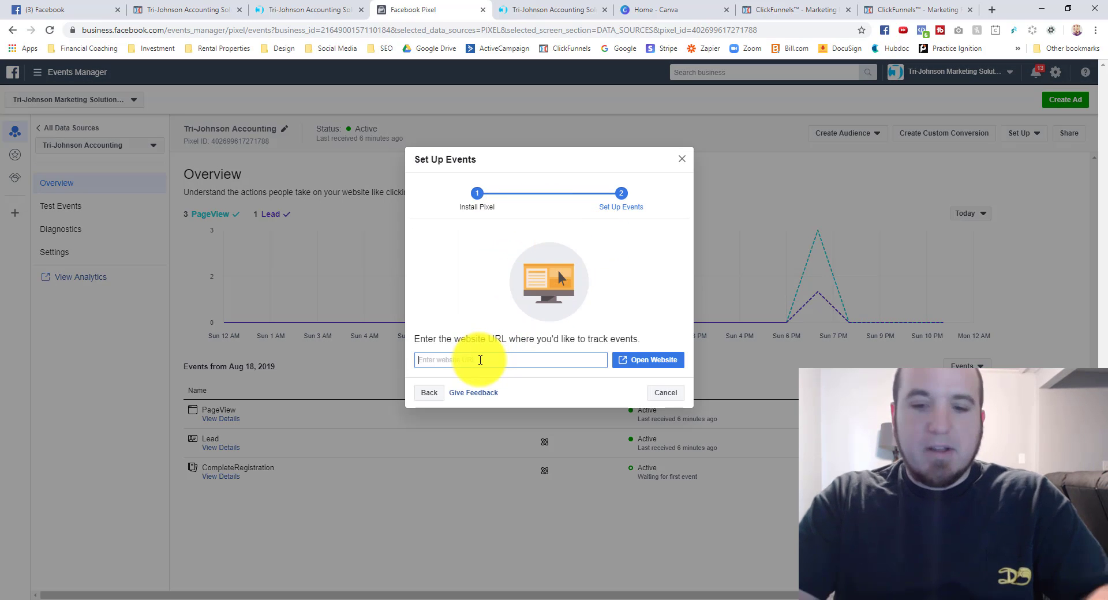
pyautogui.write('https')
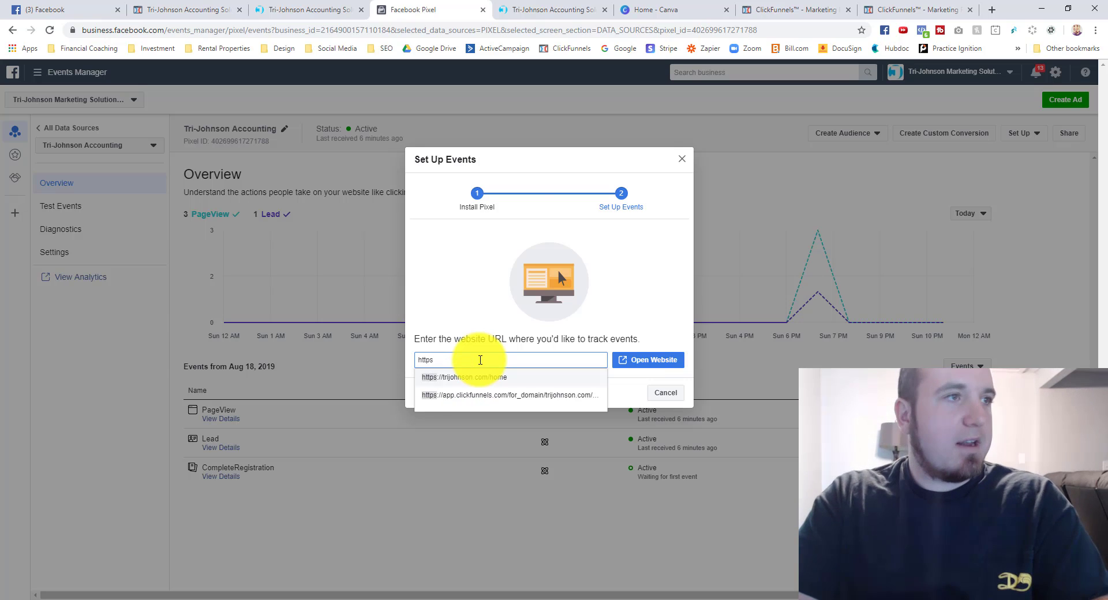
pyautogui.write('://')
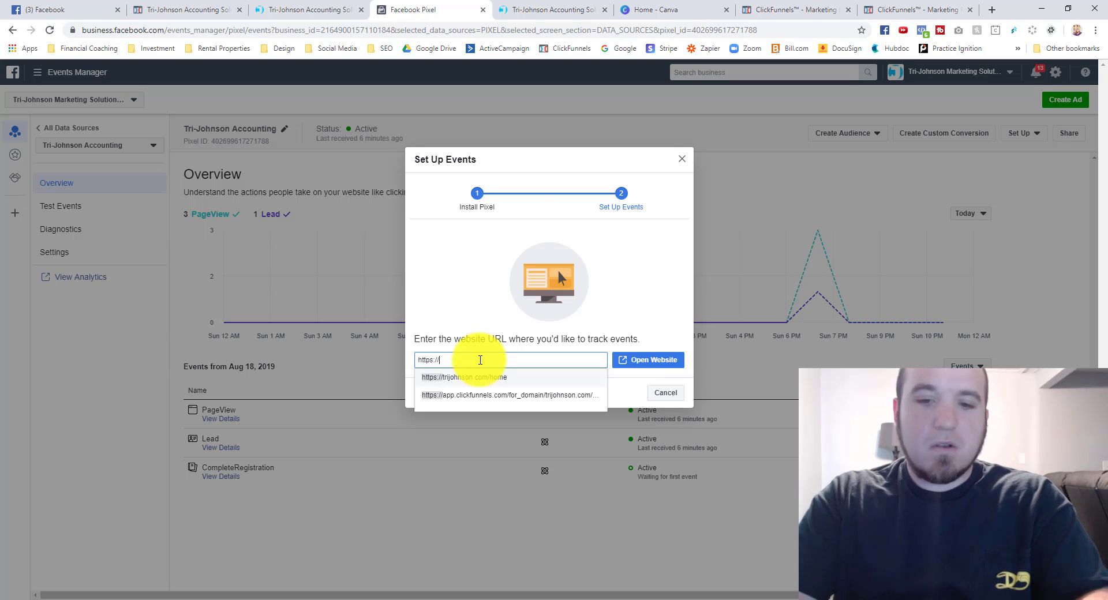
pyautogui.write('trijohnson')
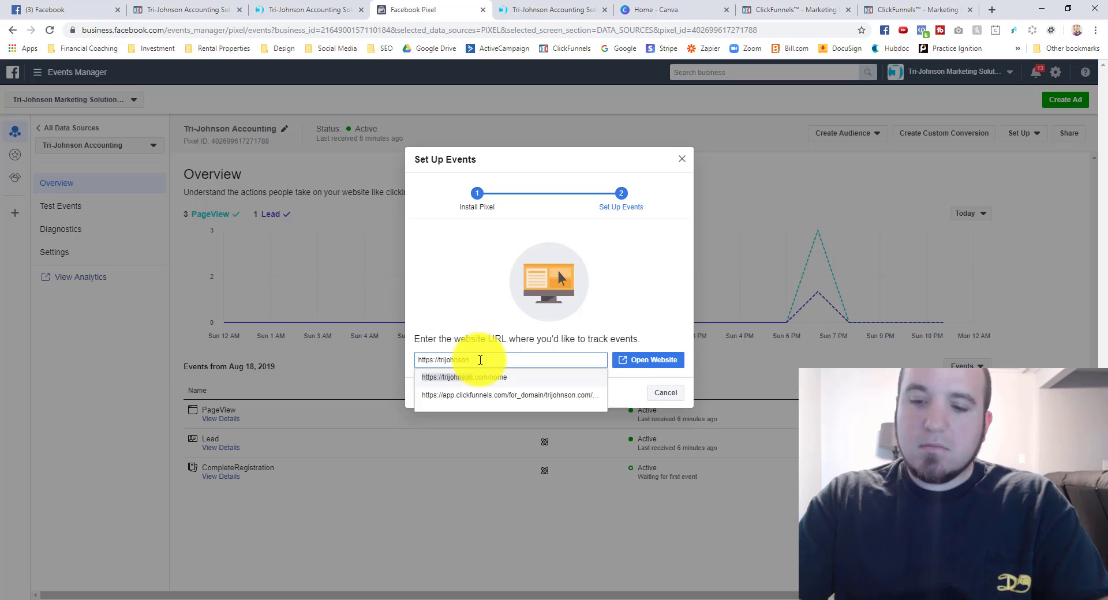
pyautogui.write('.com')
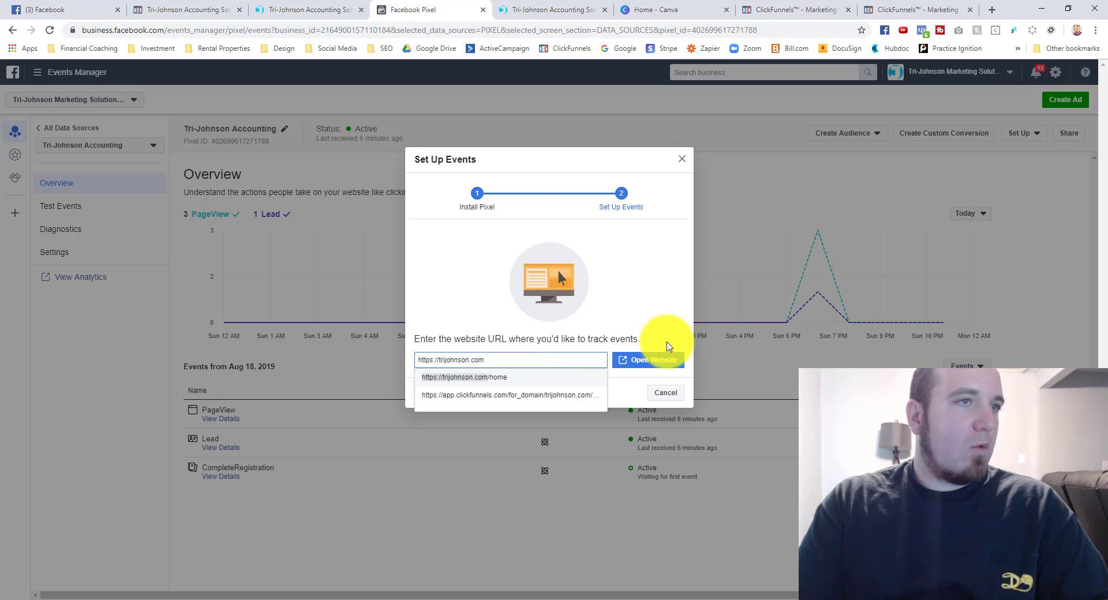
pyautogui.click(651, 361)
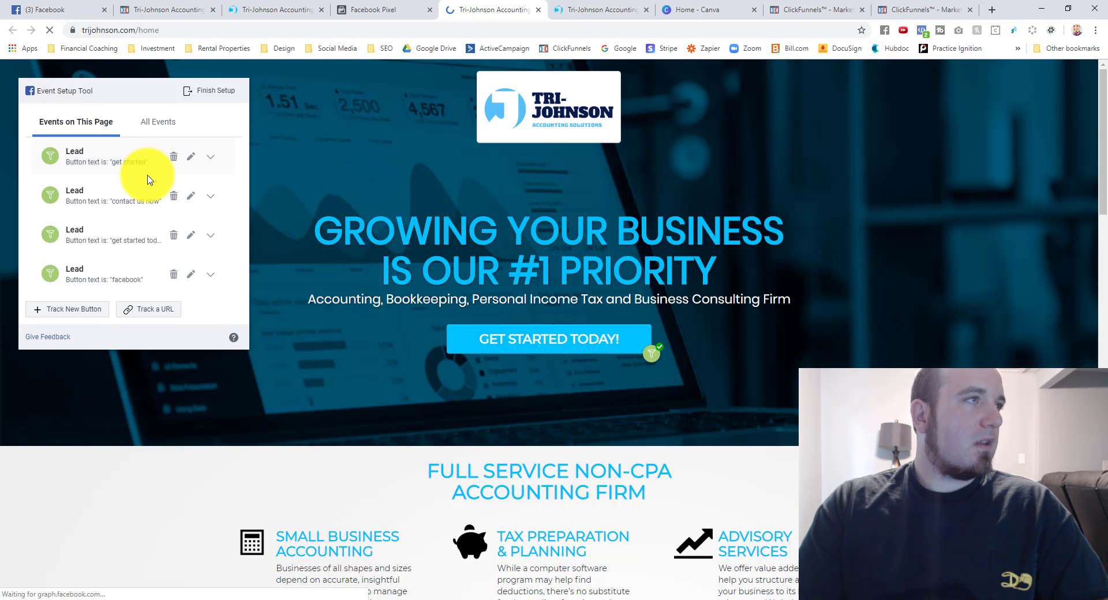
# Delete all the existing Lead events on the page, for the get started, contact us now, get started today and facebook buttons.
pyautogui.click(173, 156)
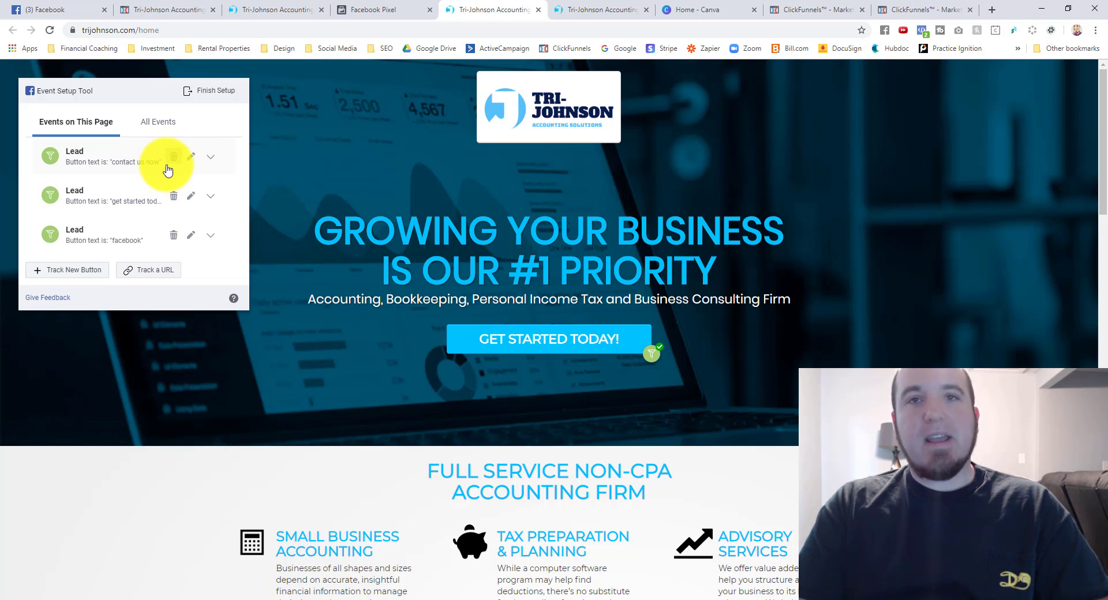
pyautogui.click(172, 158)
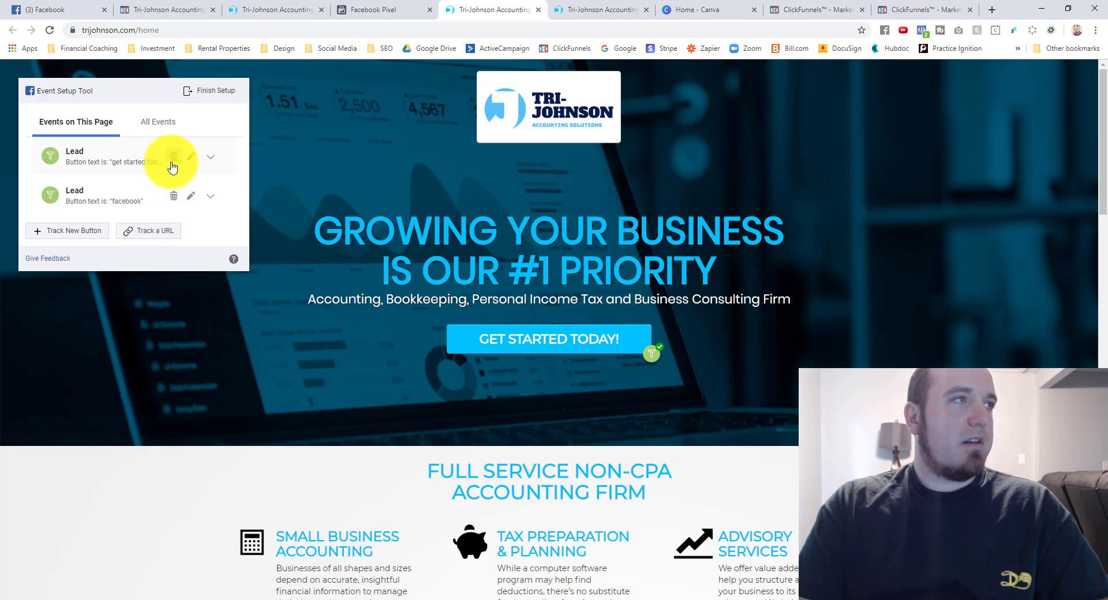
pyautogui.click(174, 158)
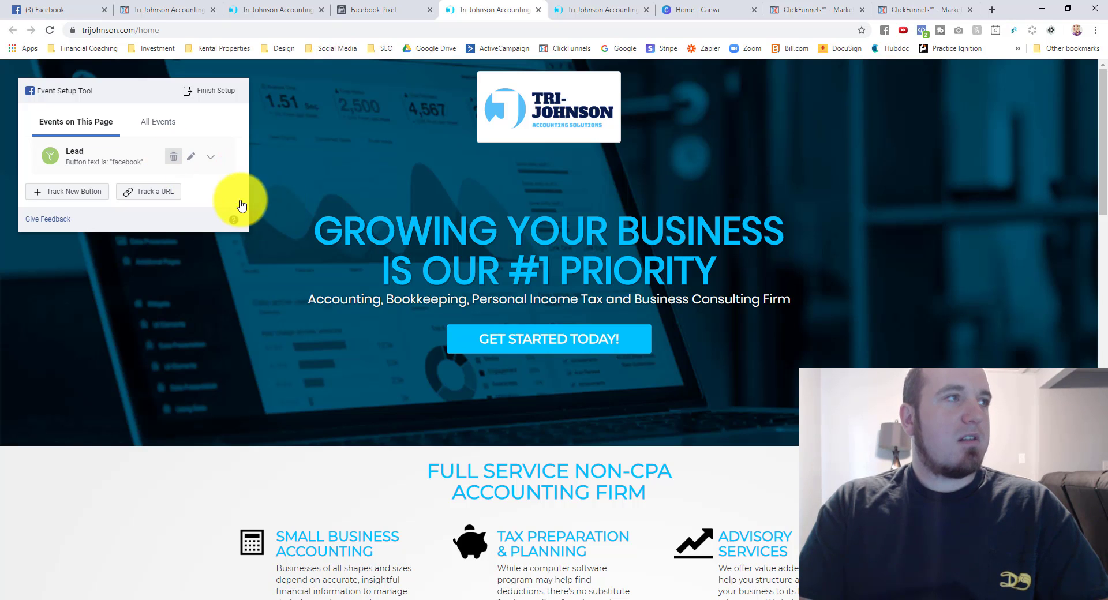
pyautogui.click(173, 156)
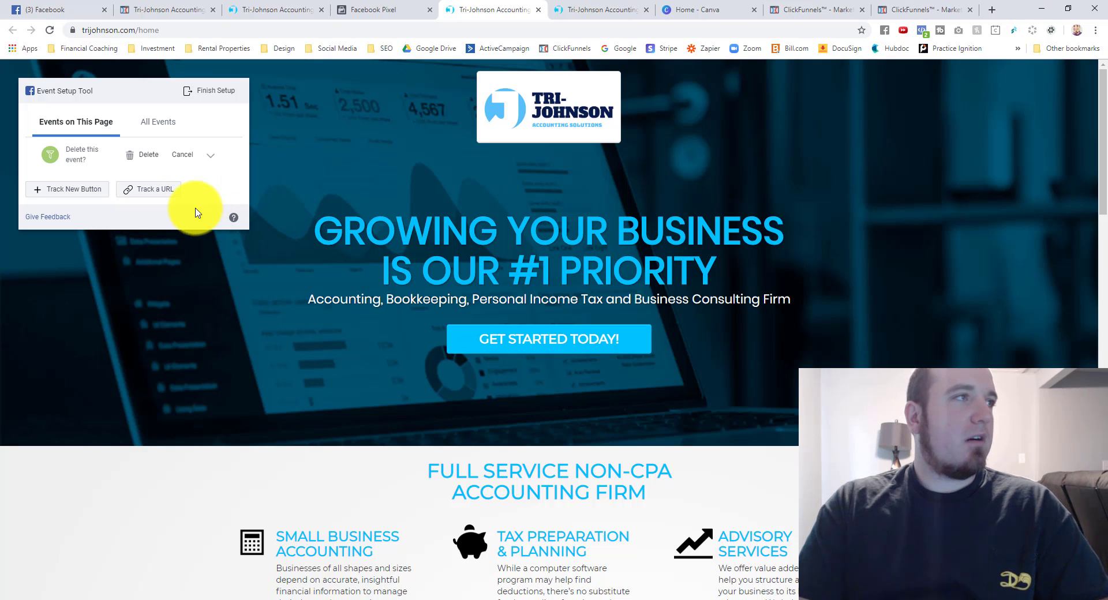
pyautogui.click(141, 163)
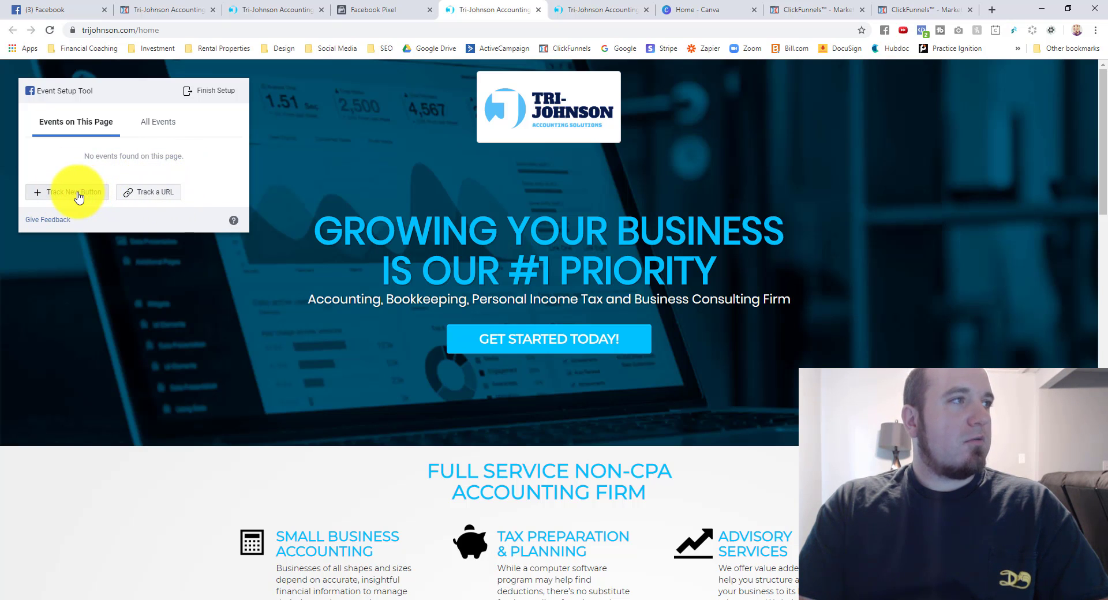
# Track the Get Started Today! button as a new Lead event after reviewing the available event types.
pyautogui.click(79, 198)
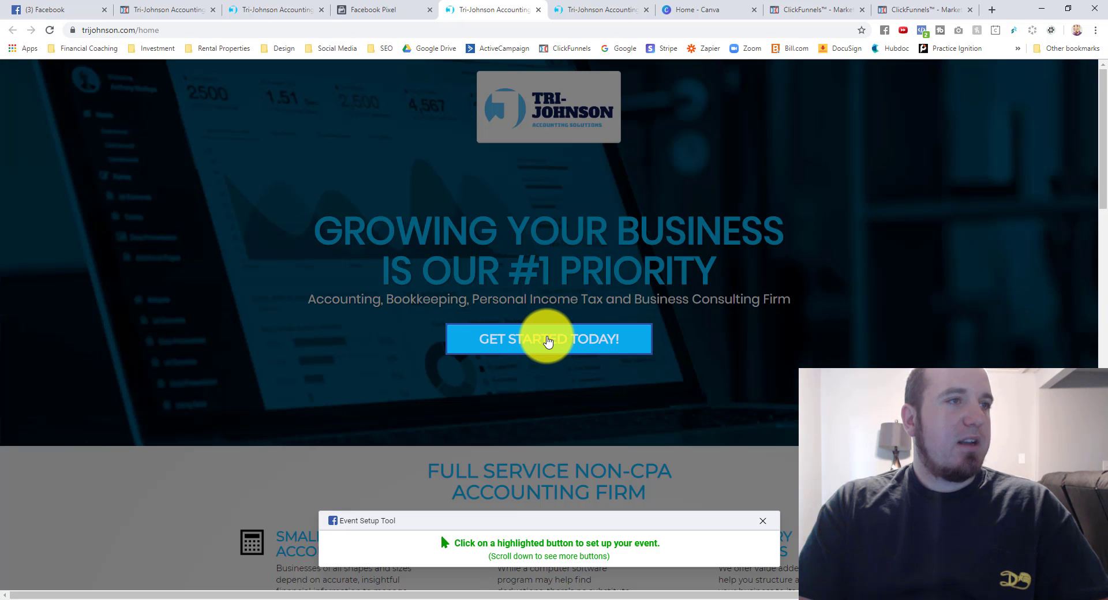
pyautogui.click(548, 342)
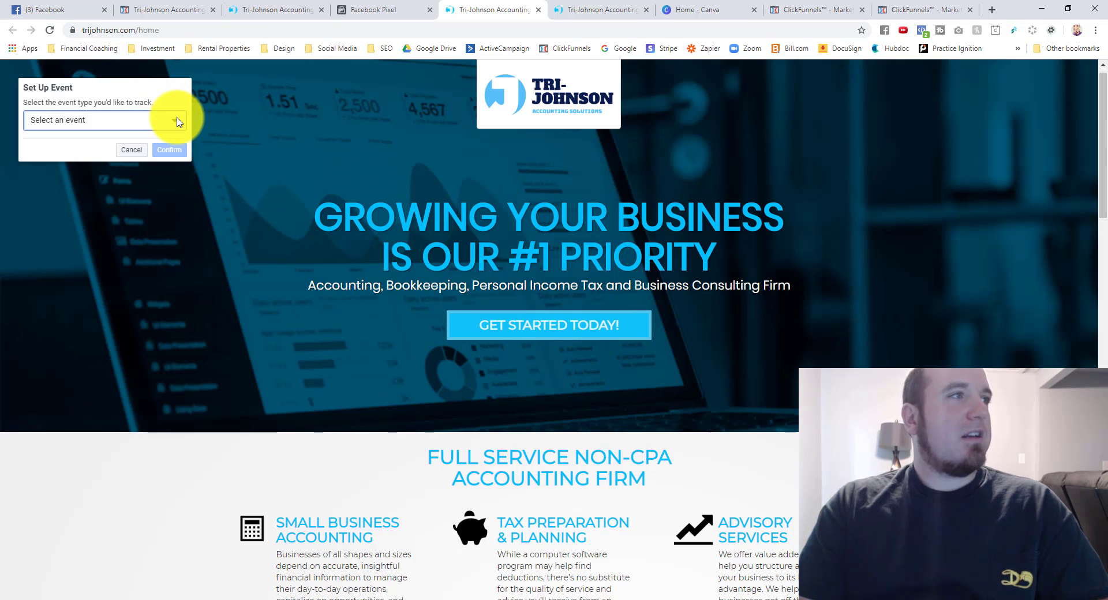
pyautogui.click(177, 122)
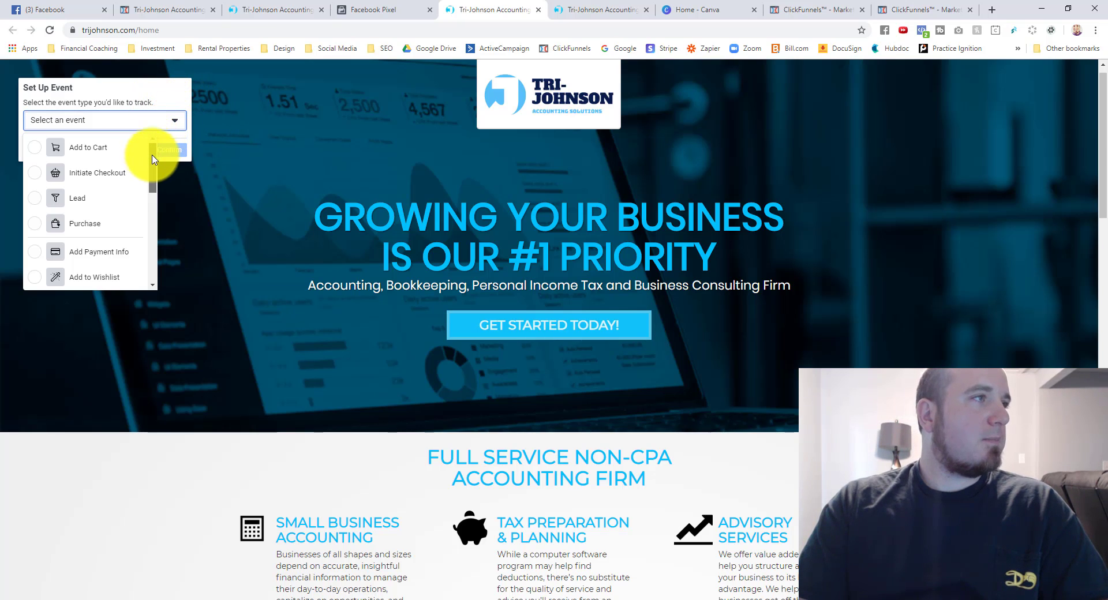
pyautogui.scroll(-3, 153, 162)
pyautogui.scroll(3, 153, 165)
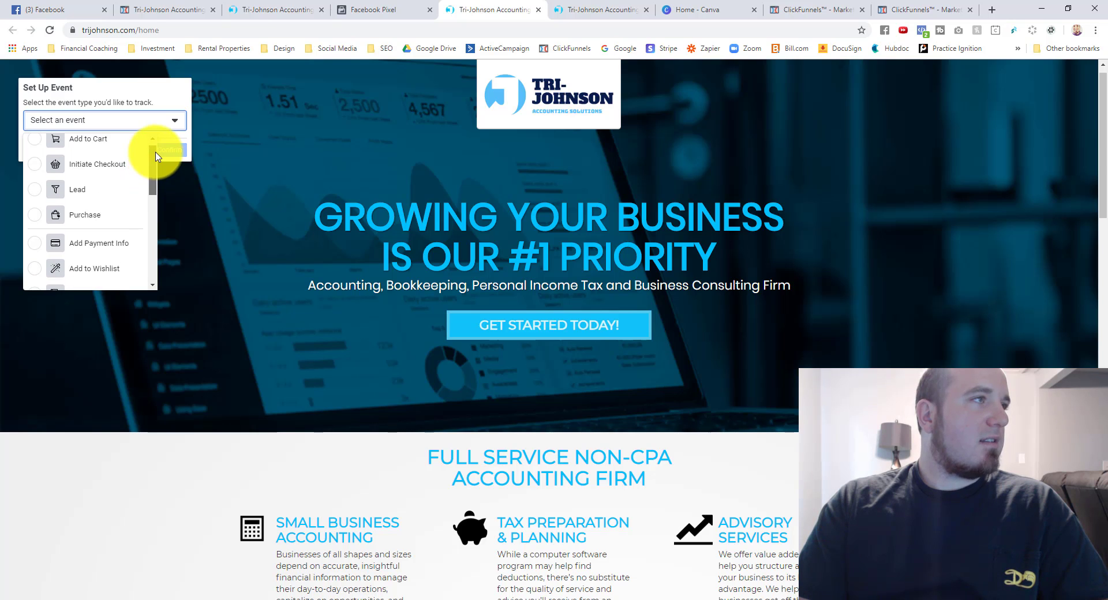
pyautogui.scroll(1, 157, 151)
pyautogui.scroll(-2, 156, 159)
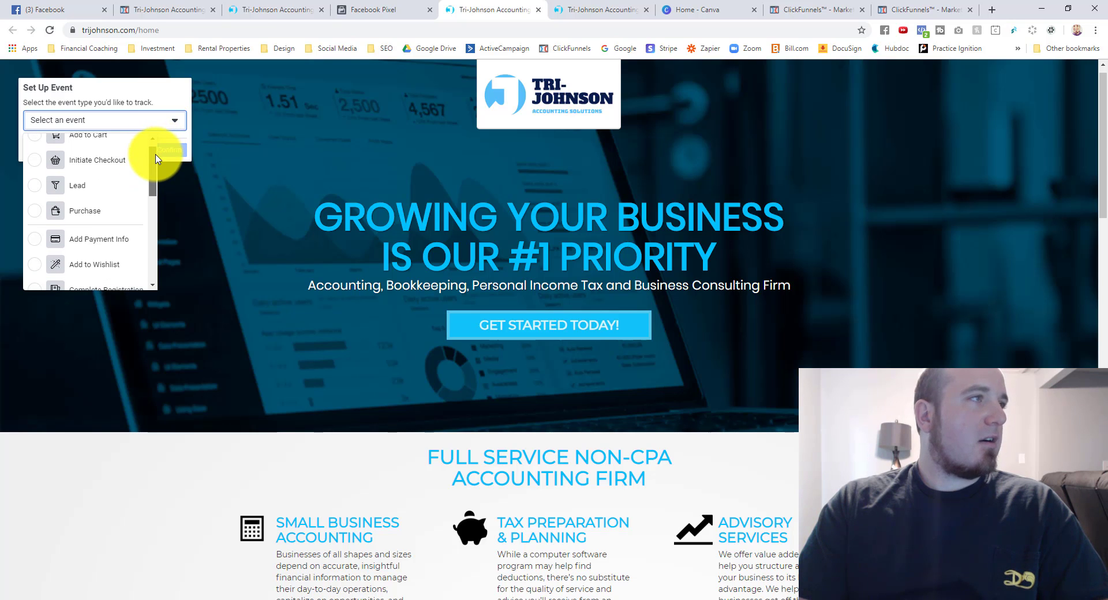
pyautogui.scroll(-2, 155, 165)
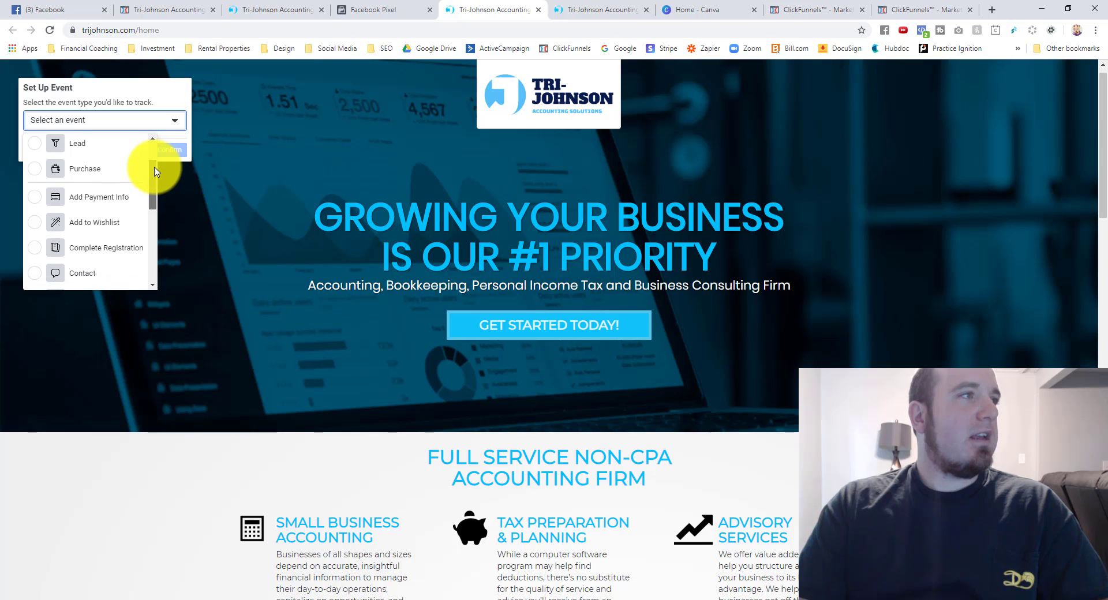
pyautogui.scroll(-2, 154, 178)
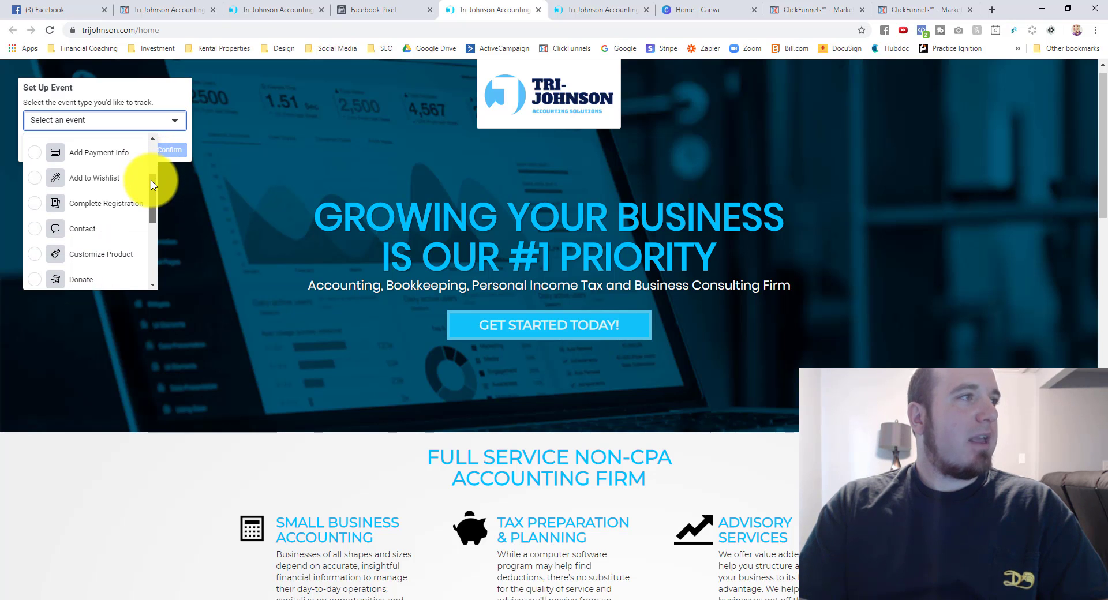
pyautogui.moveTo(152, 186); pyautogui.dragTo(149, 242)
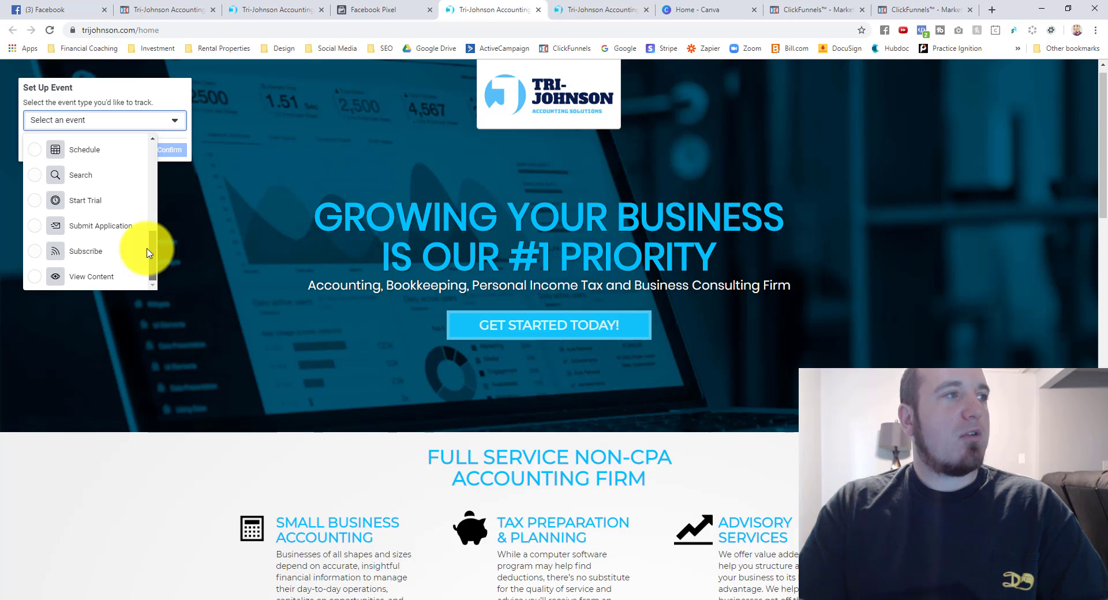
pyautogui.moveTo(150, 235); pyautogui.dragTo(155, 142)
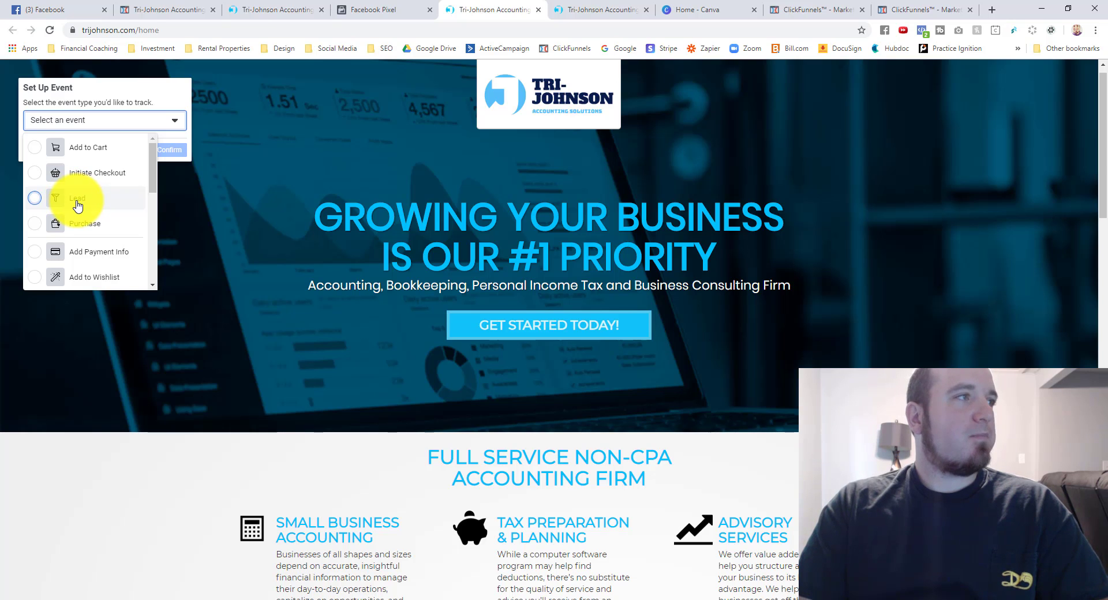
pyautogui.click(52, 198)
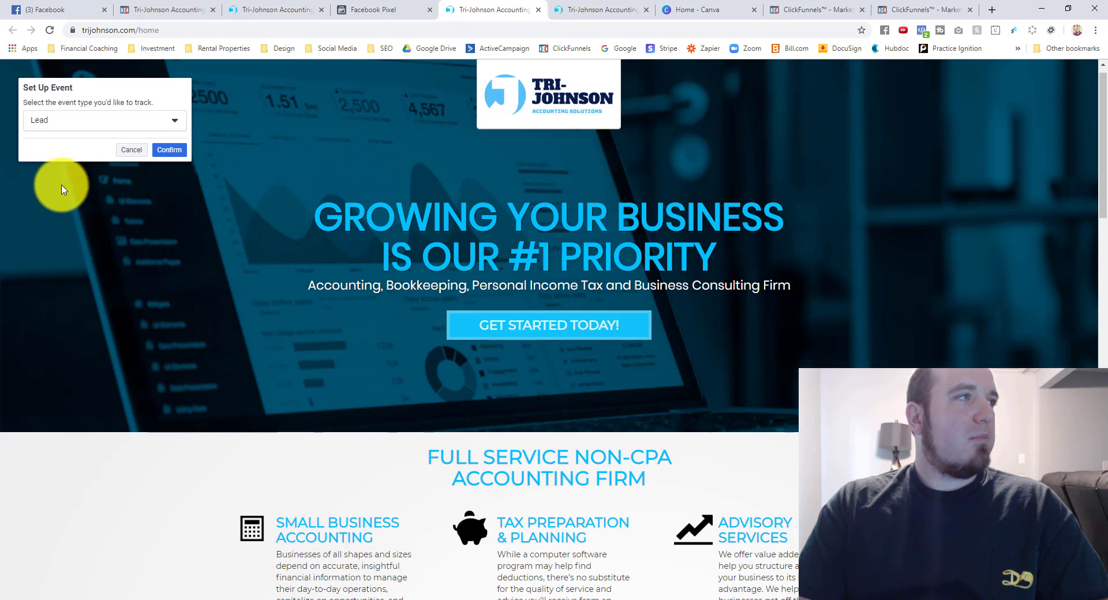
pyautogui.click(173, 156)
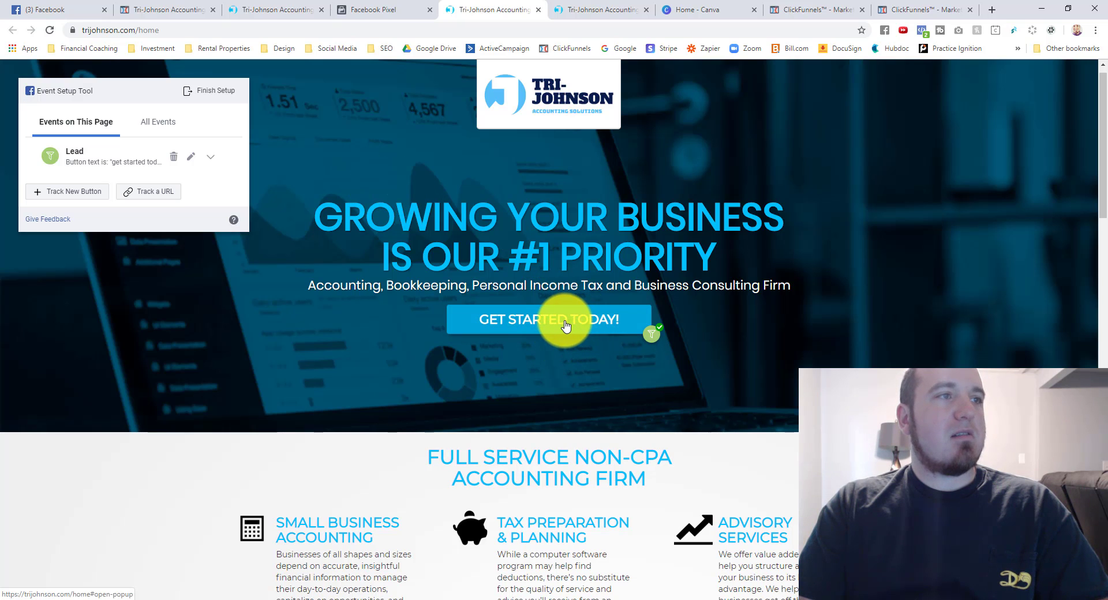
# Open the Get Started Today! pop-up form to examine its Get Your Free Consult button, and close the form.
pyautogui.click(596, 329)
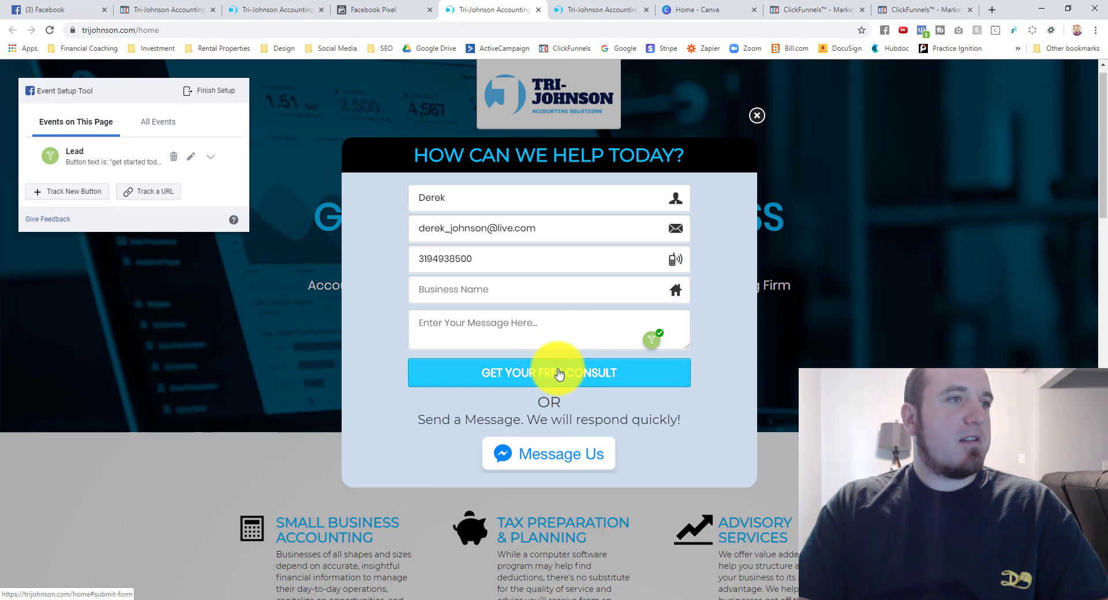
pyautogui.click(760, 116)
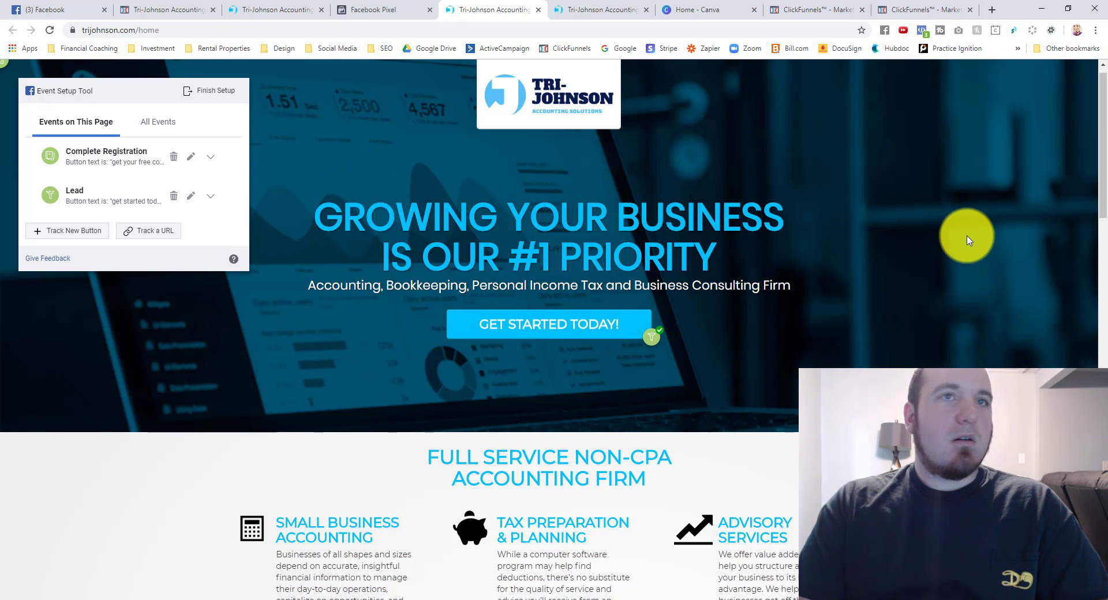
# Track the Contact Us Now button below the owner's introduction as a new Lead event.
pyautogui.moveTo(1103, 187); pyautogui.dragTo(1106, 208)
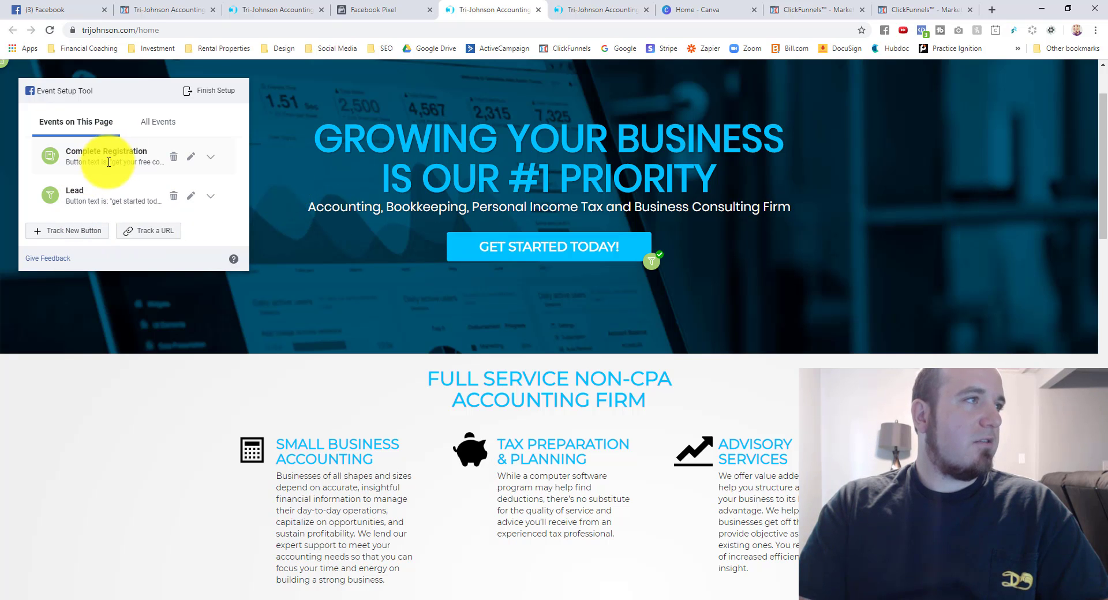
pyautogui.click(97, 233)
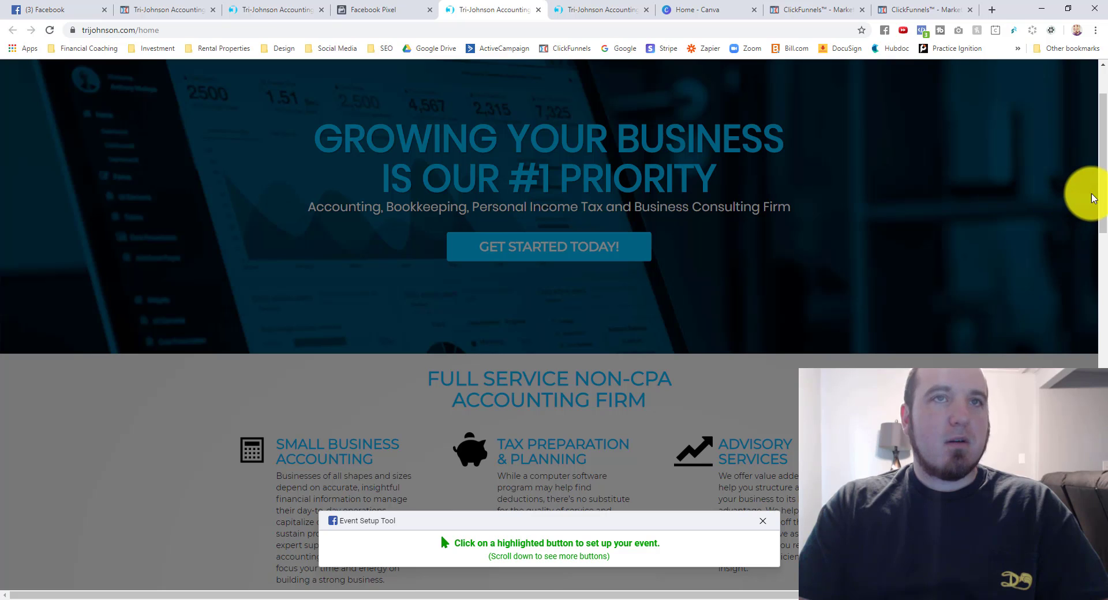
pyautogui.moveTo(1102, 202); pyautogui.dragTo(1104, 507)
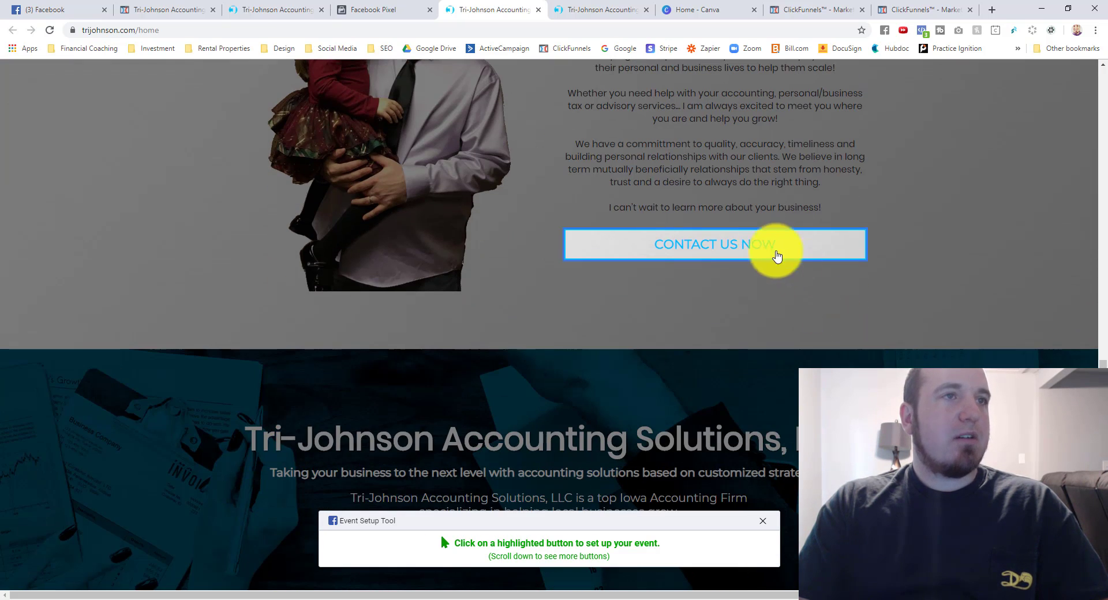
pyautogui.click(759, 243)
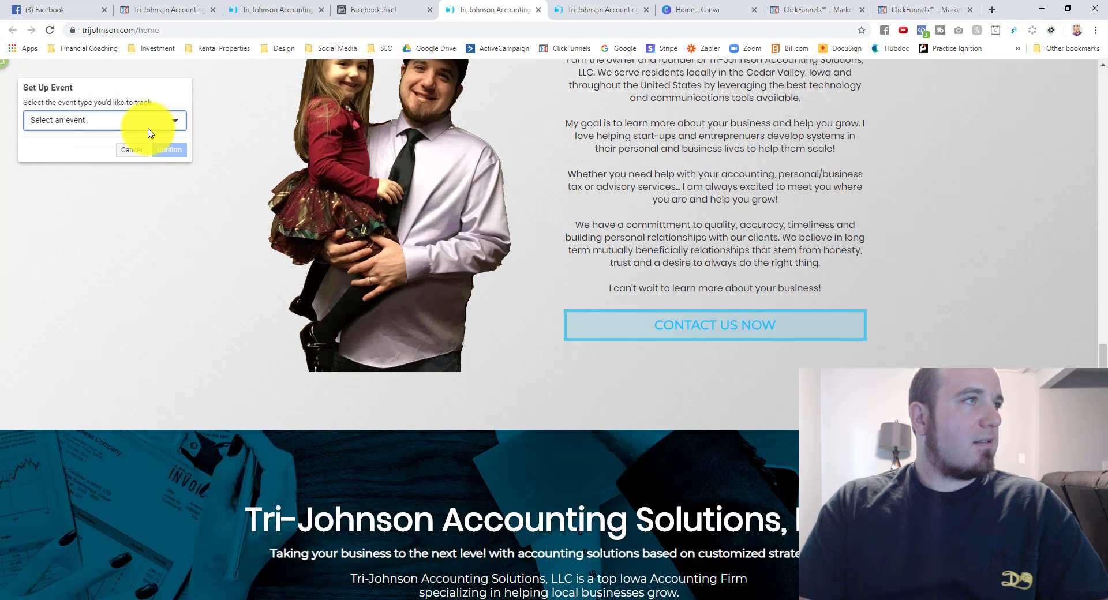
pyautogui.click(166, 121)
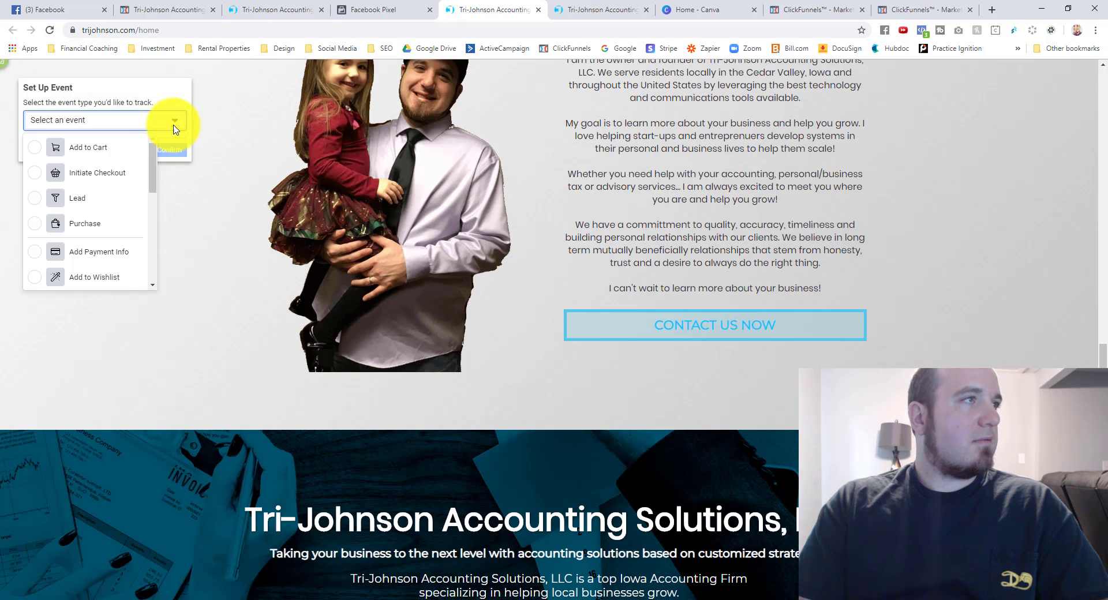
pyautogui.click(70, 202)
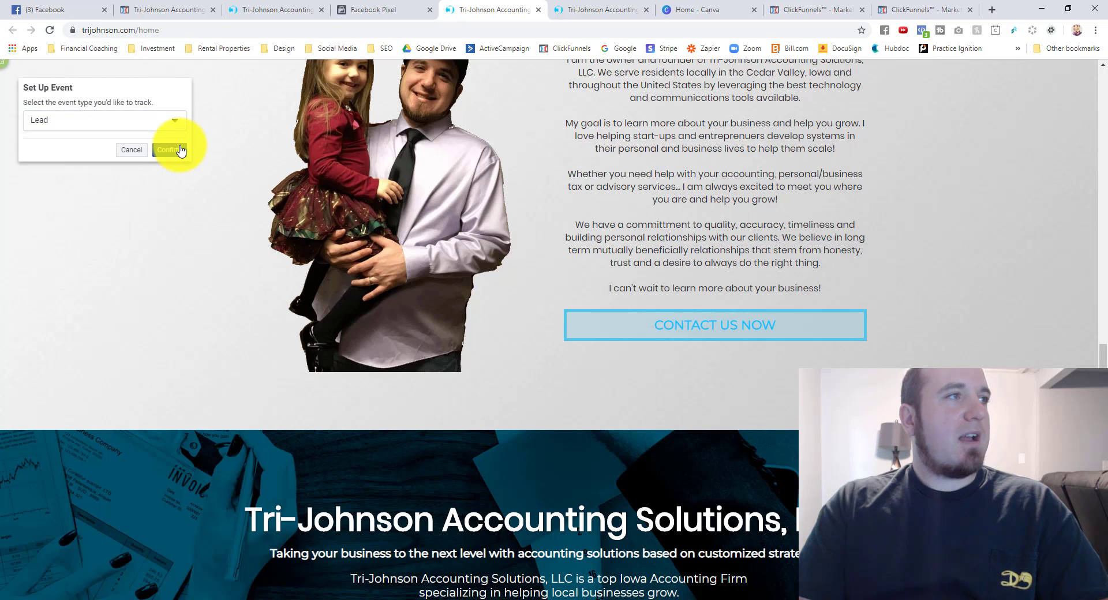
pyautogui.click(181, 150)
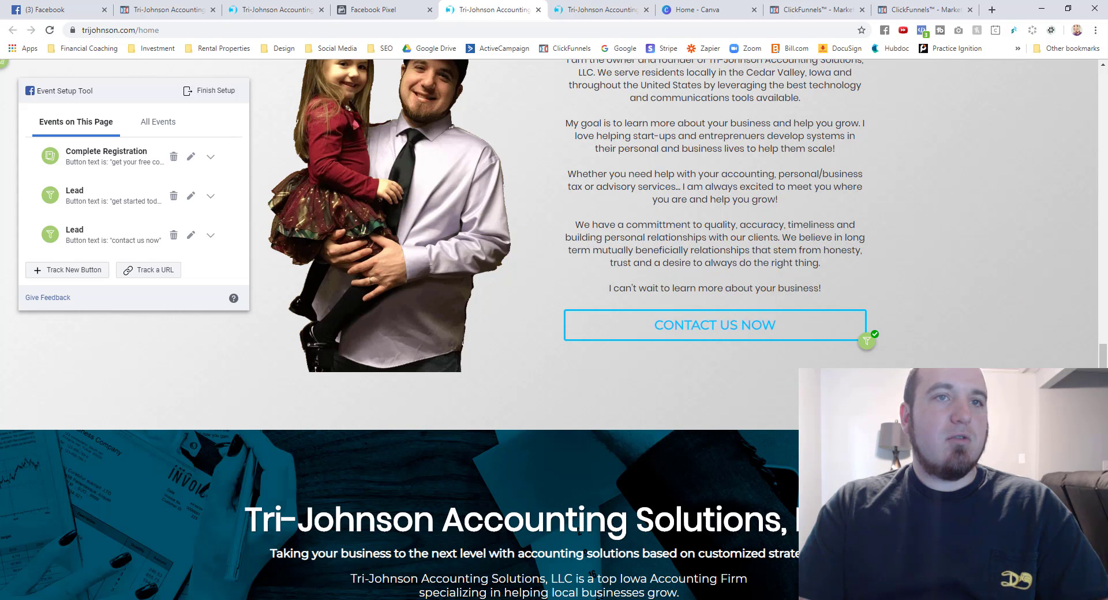
# Track the Get Started button beside the "Let's Get Started Today!" text above the footer as a new Lead event.
pyautogui.moveTo(1103, 361); pyautogui.dragTo(1103, 475)
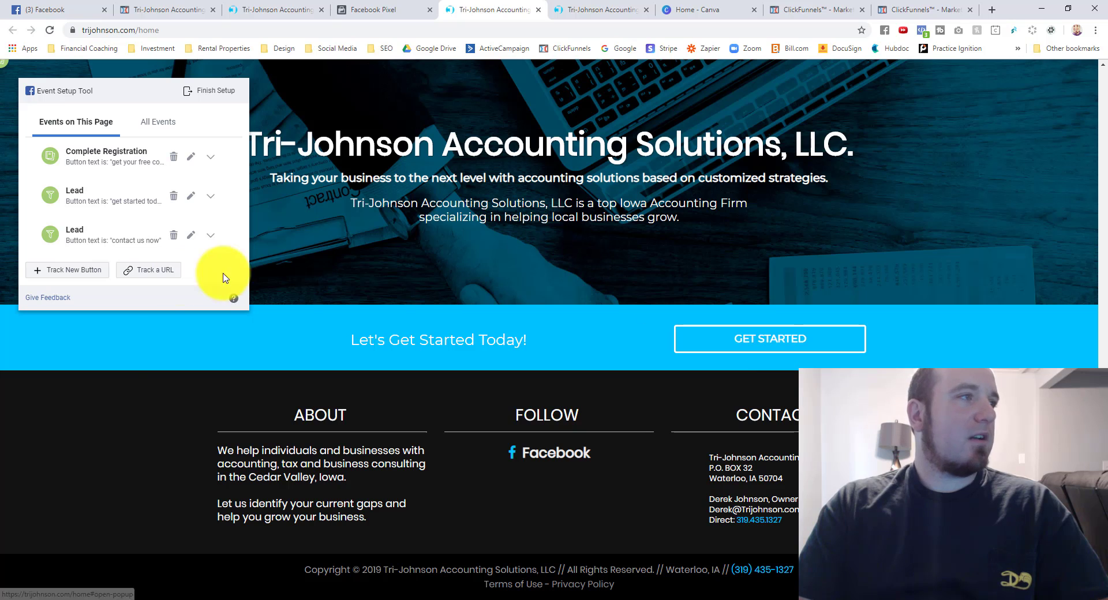
pyautogui.click(81, 276)
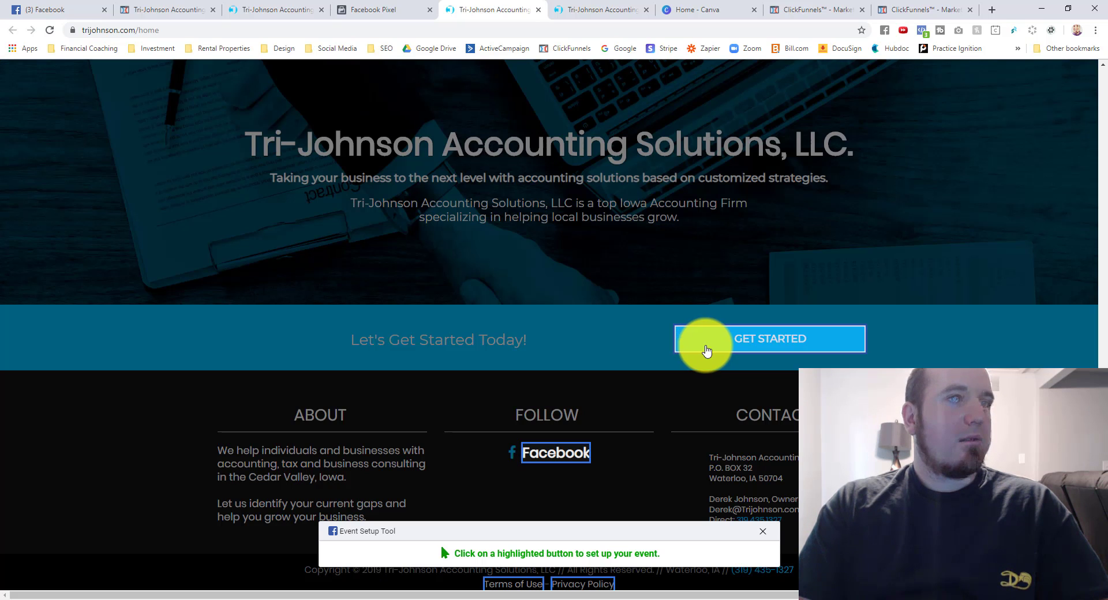
pyautogui.click(717, 345)
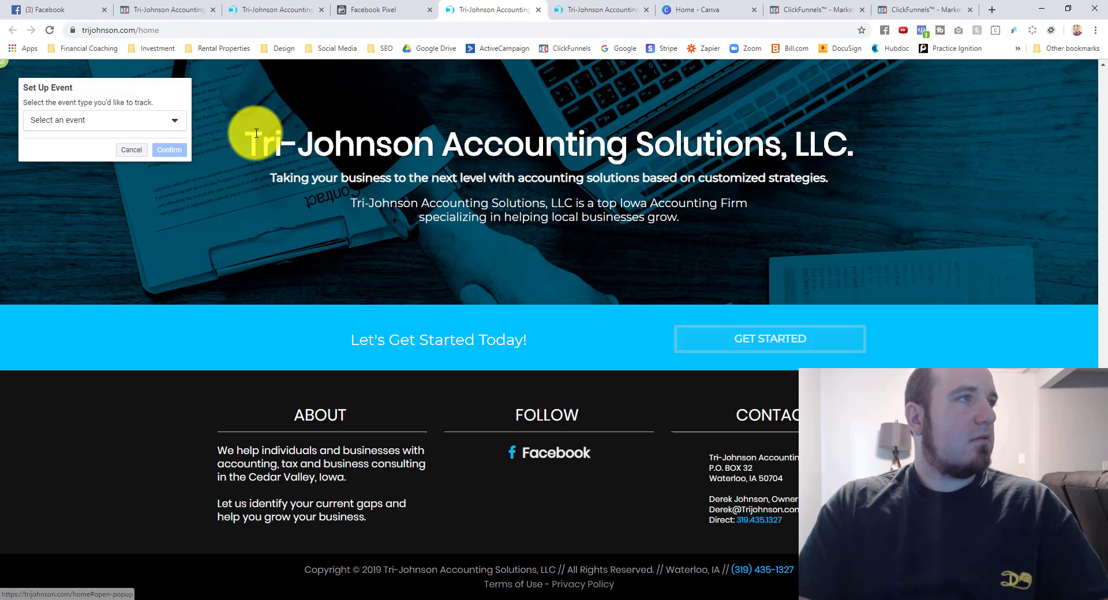
pyautogui.click(181, 124)
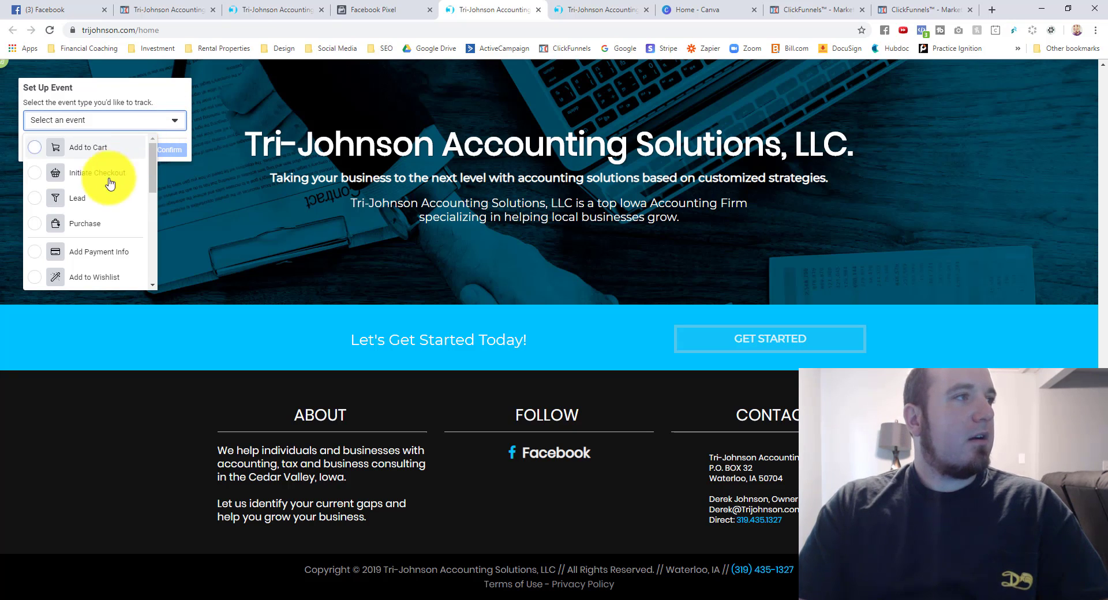
pyautogui.click(89, 201)
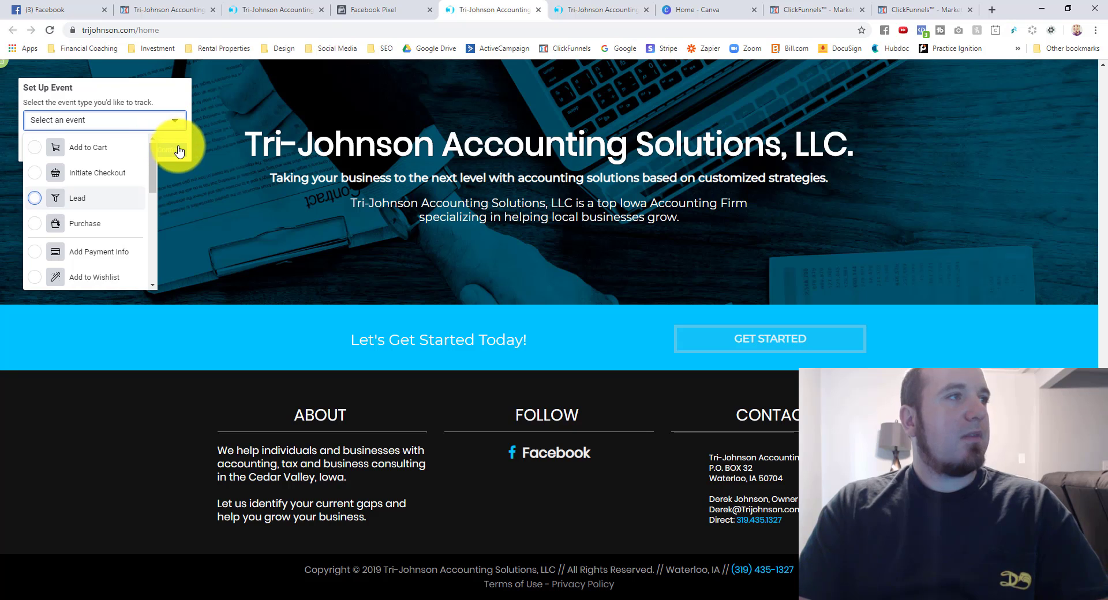
pyautogui.click(171, 151)
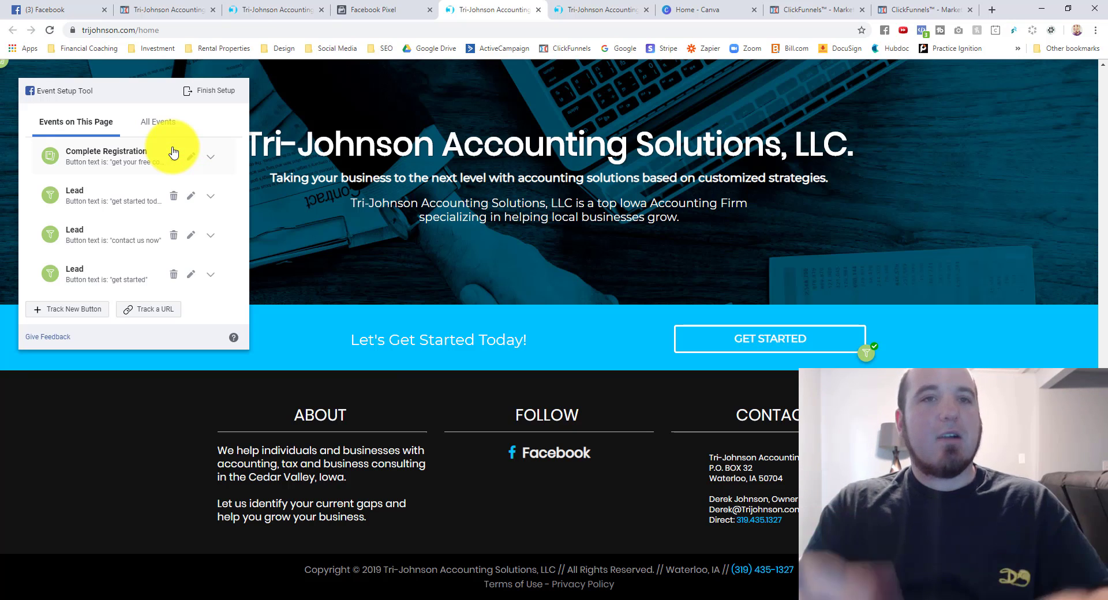
# Track the Facebook link under Follow in the page footer as a new Lead event.
pyautogui.click(71, 316)
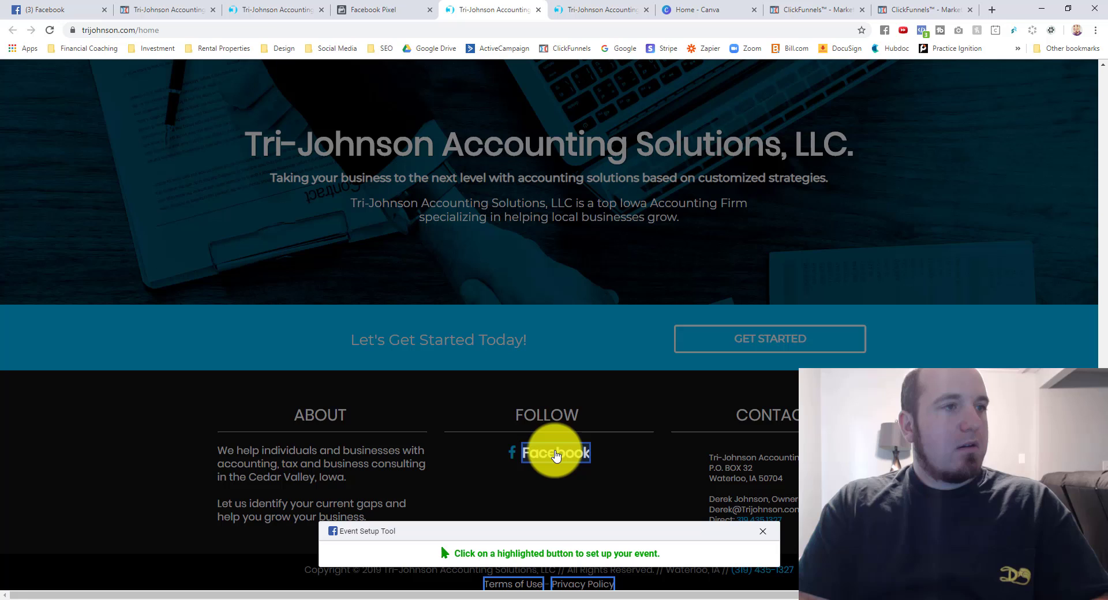
pyautogui.click(555, 456)
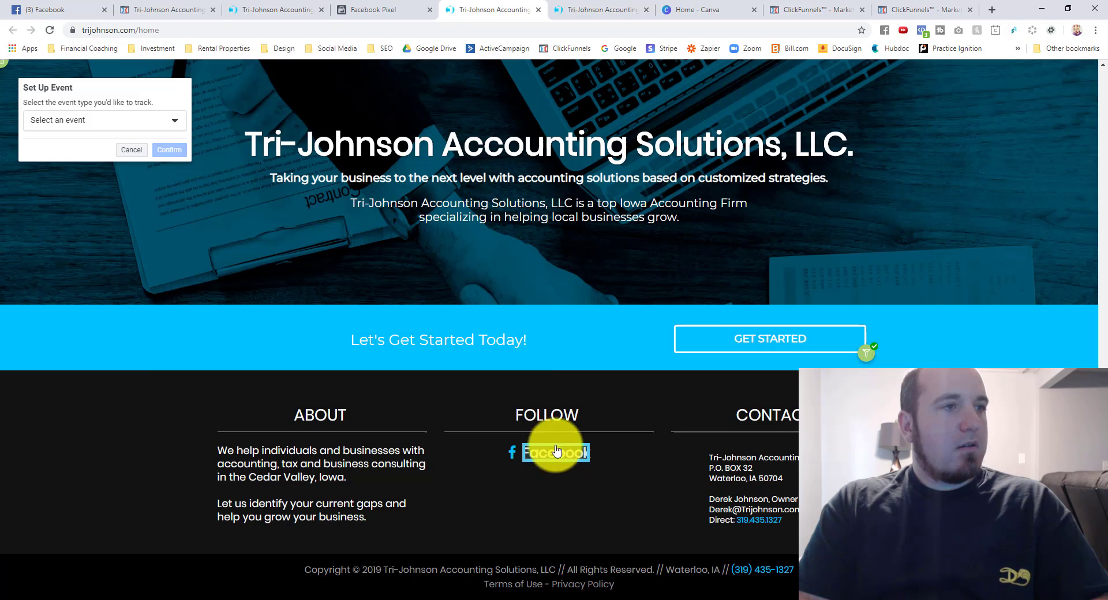
pyautogui.click(149, 122)
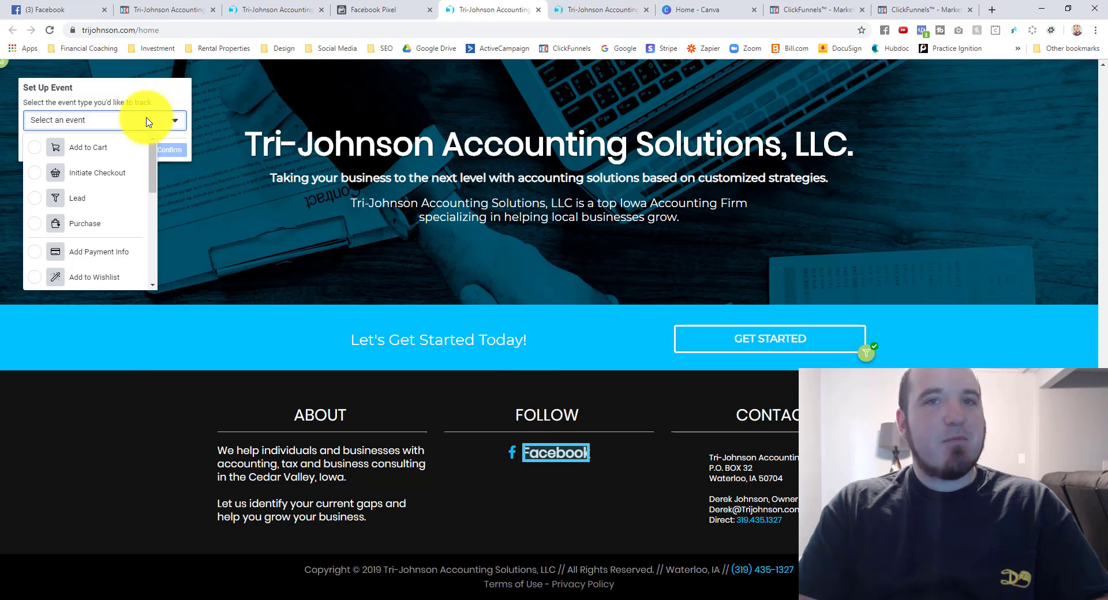
pyautogui.click(78, 200)
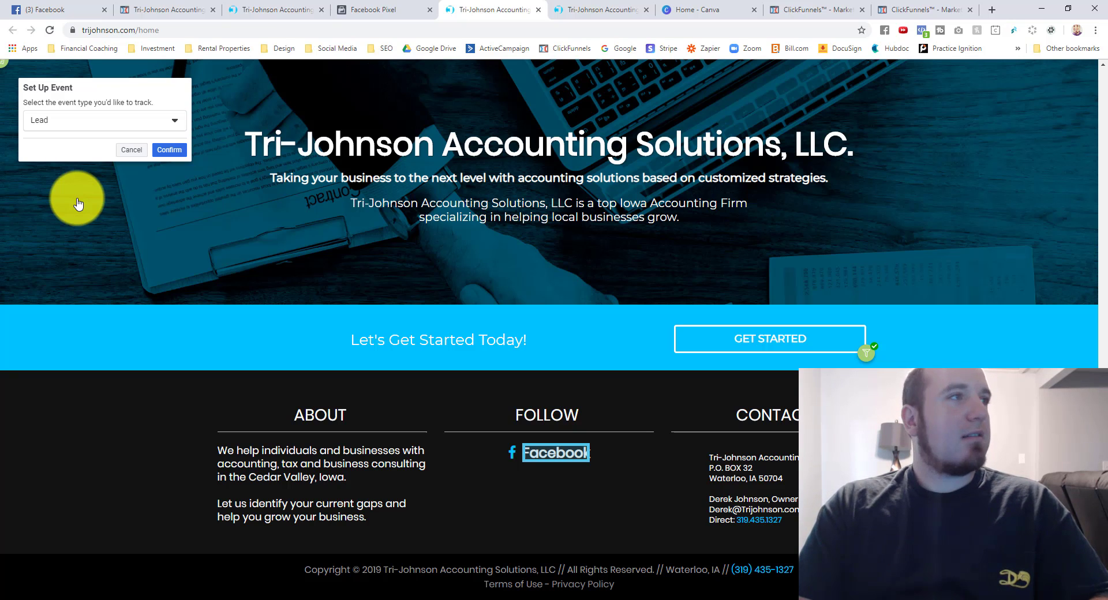
pyautogui.click(166, 152)
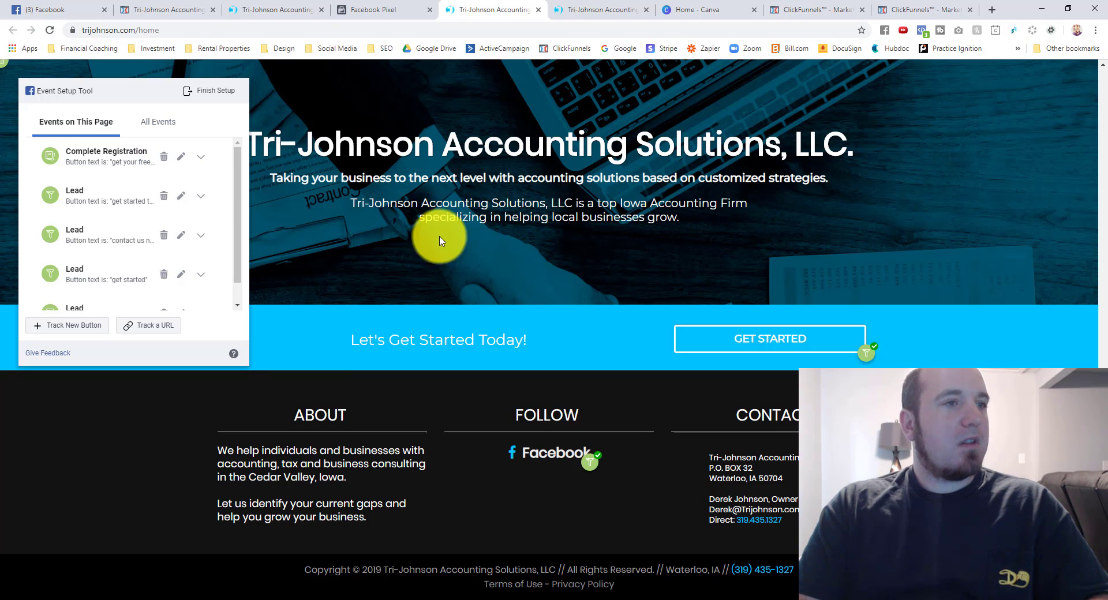
# Finish the event setup on the website and dismiss the Set Up Events dialog in Facebook Events Manager.
pyautogui.click(222, 102)
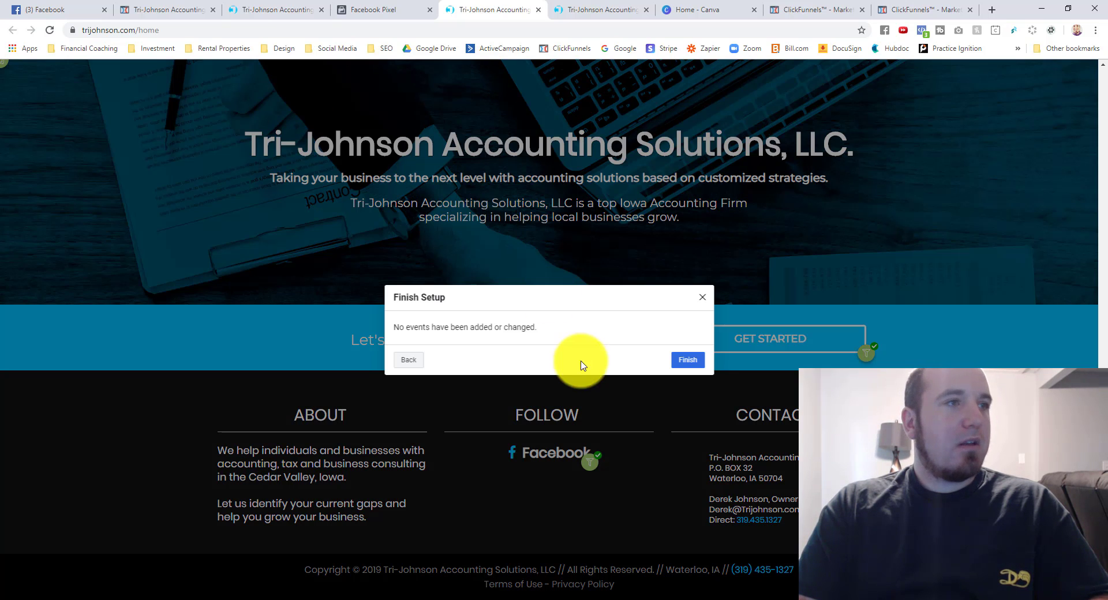
pyautogui.click(688, 360)
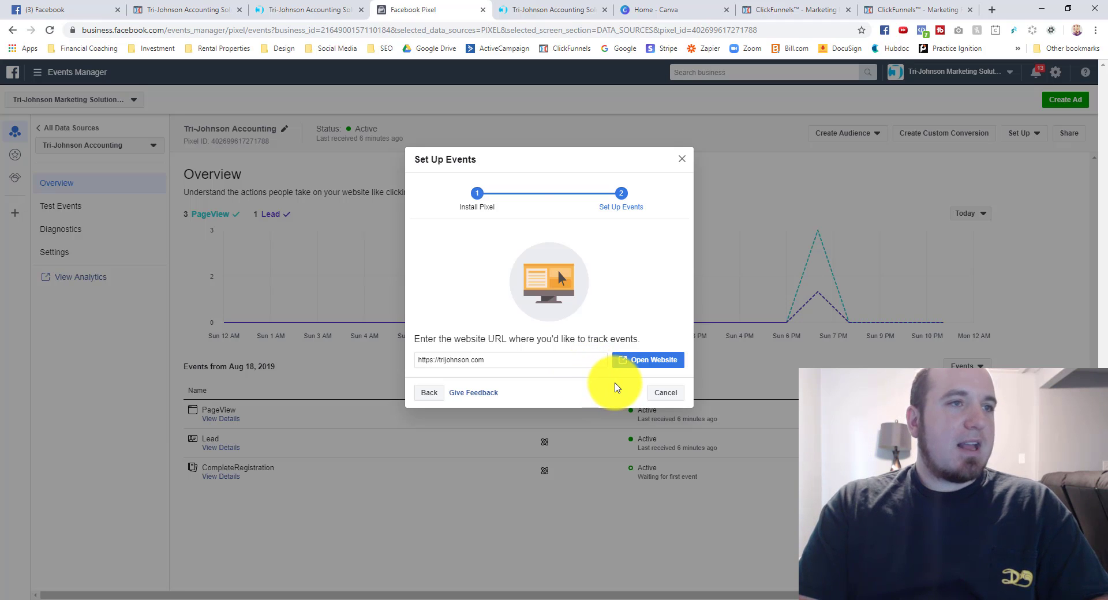
pyautogui.click(682, 159)
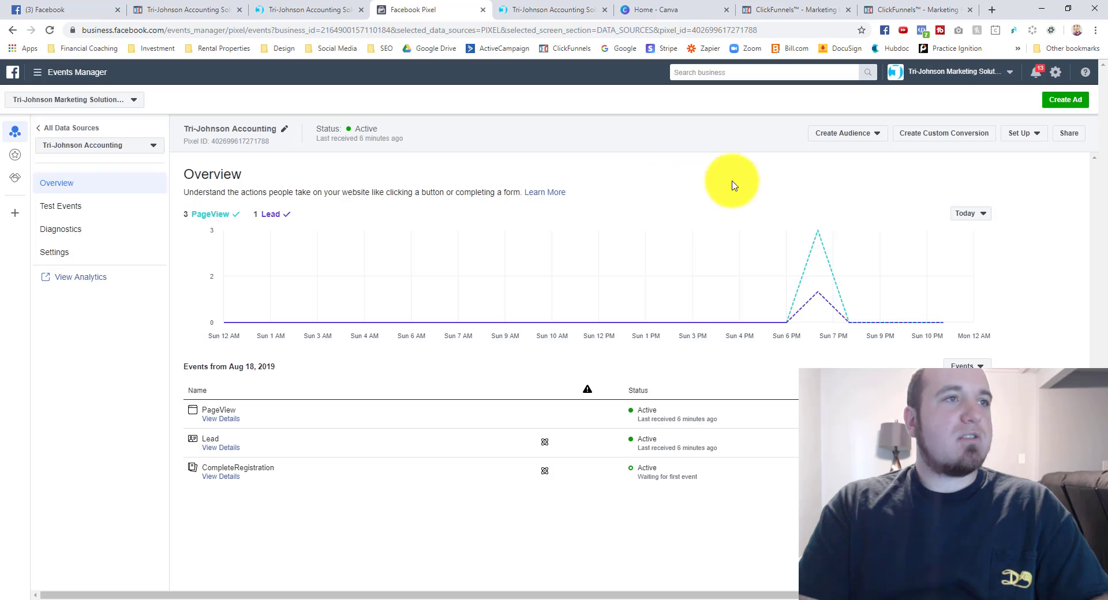